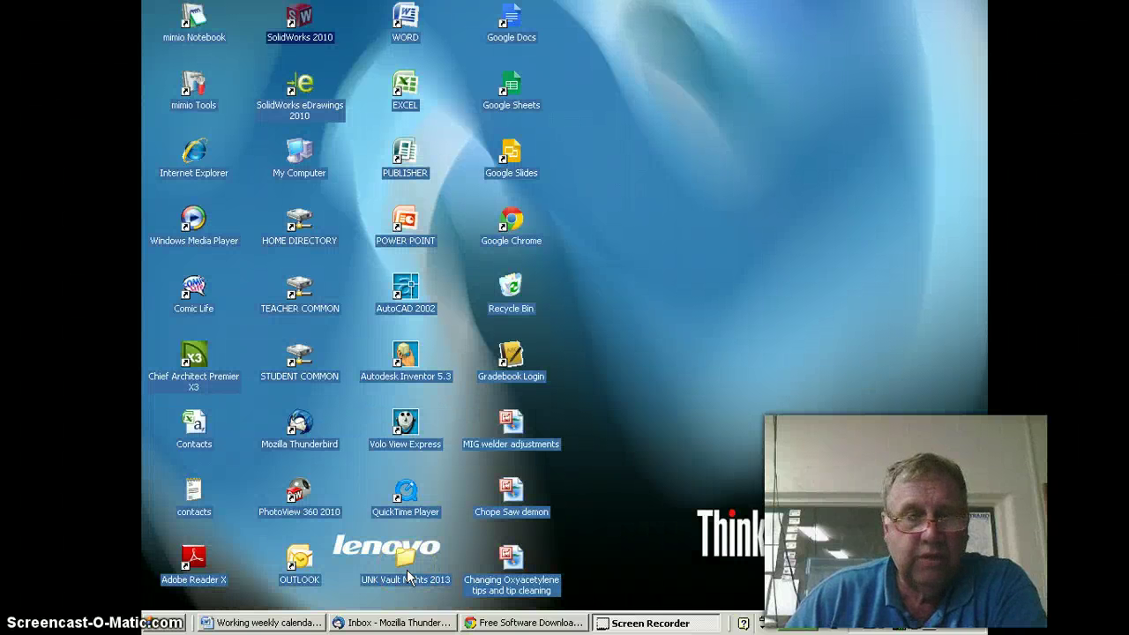
- Launch SolidWorks 2010 from its desktop shortcut
left_click(397, 561)
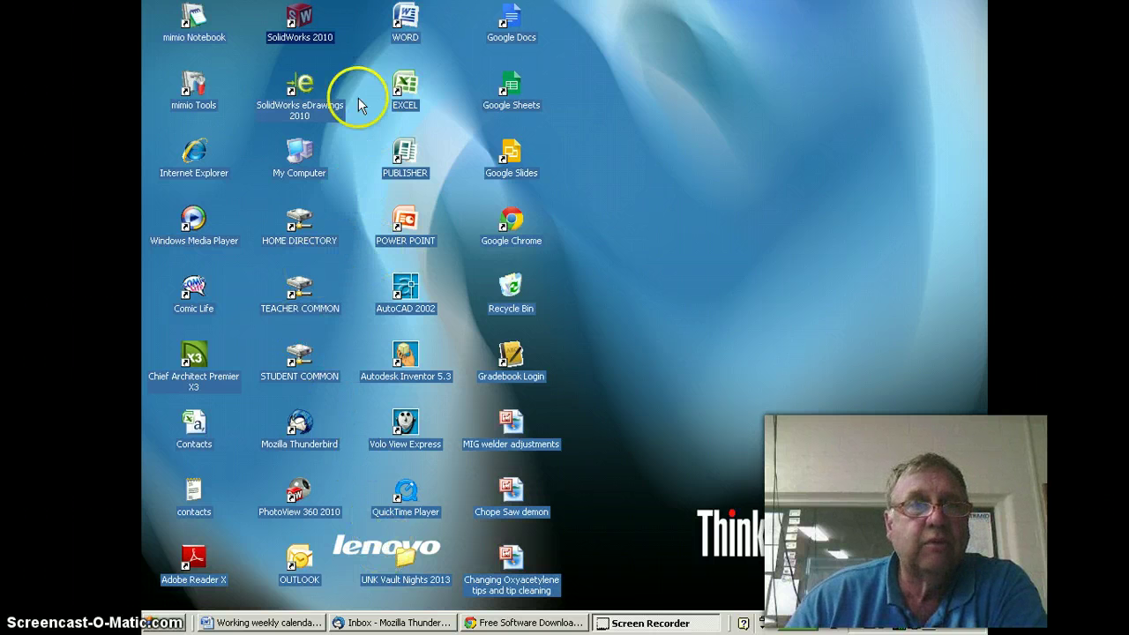
double_click(301, 18)
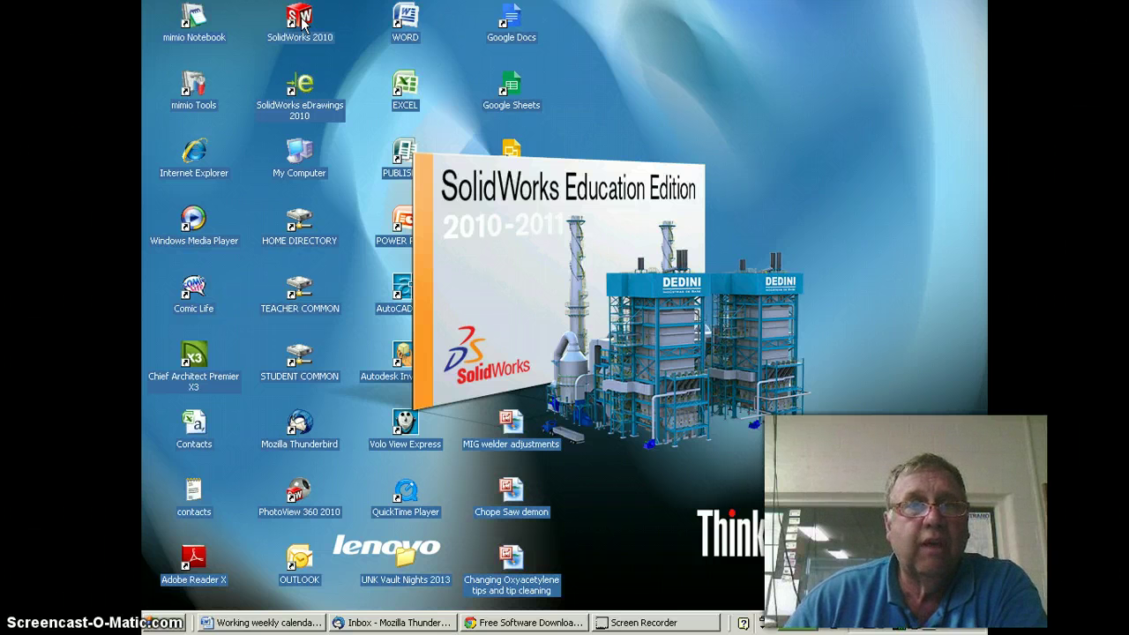
- Create a new blank Part document, Part1, from File > New
double_click(299, 24)
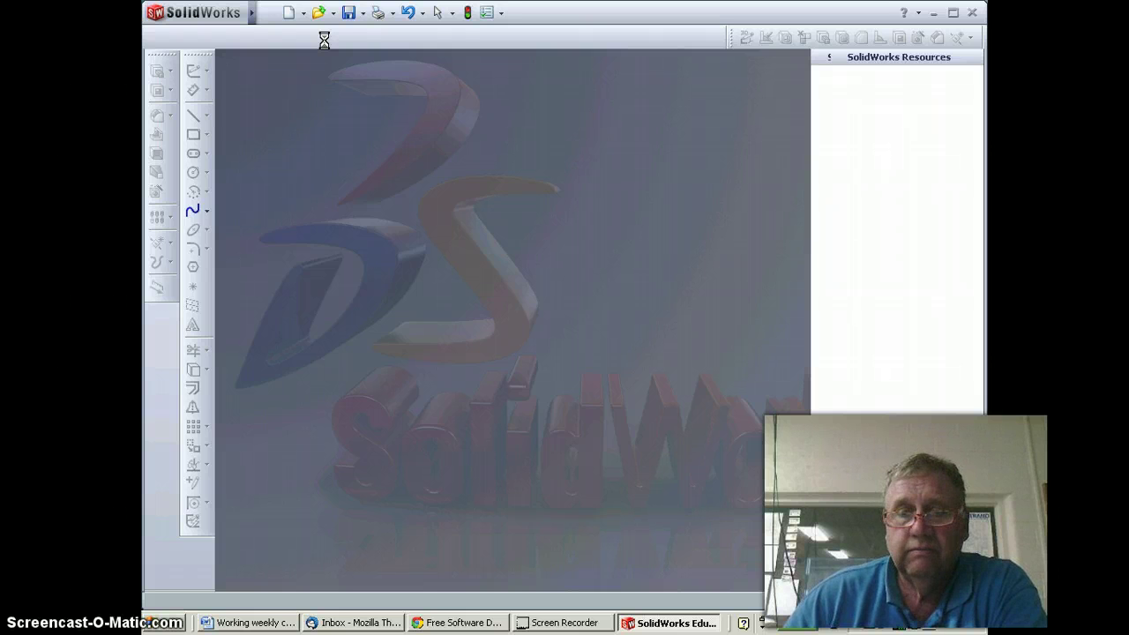
left_click(372, 94)
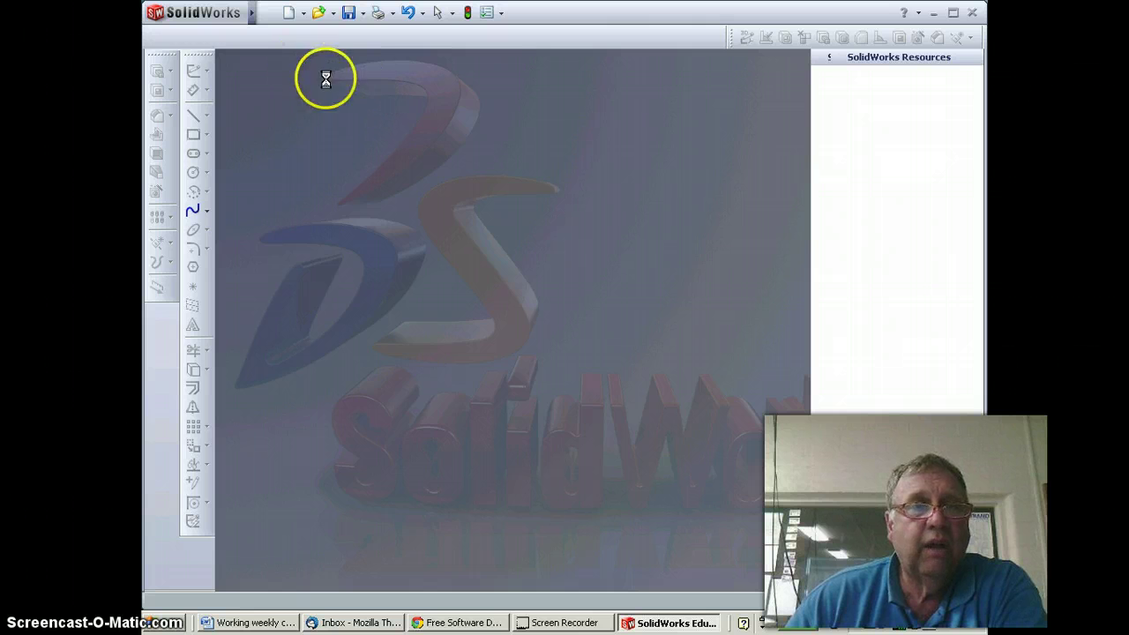
mouse_move(216, 17)
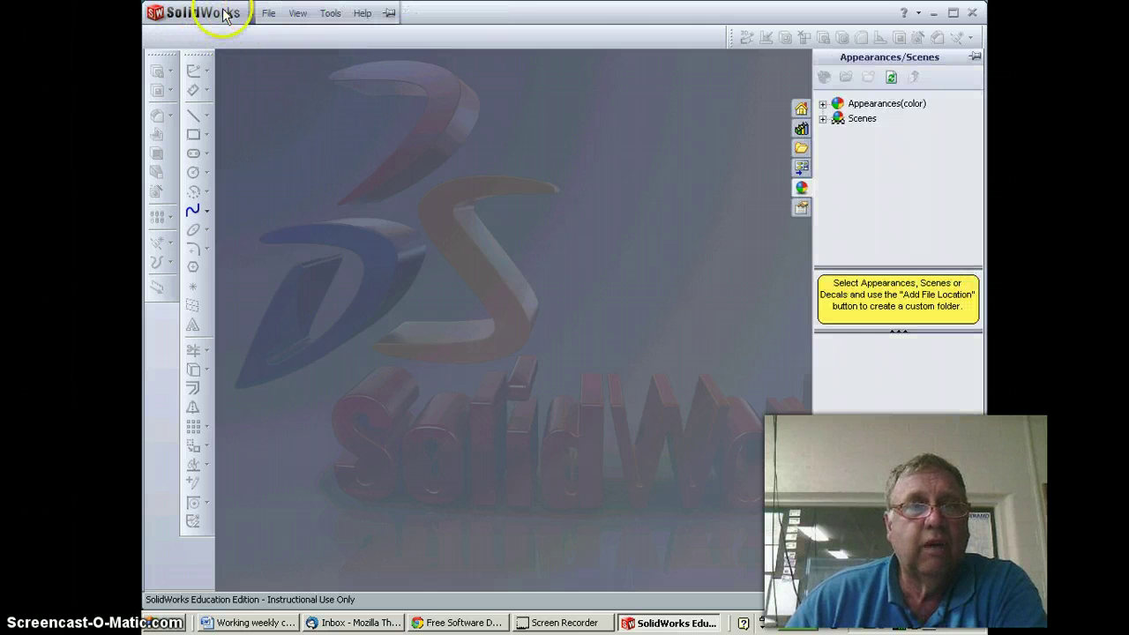
left_click(268, 12)
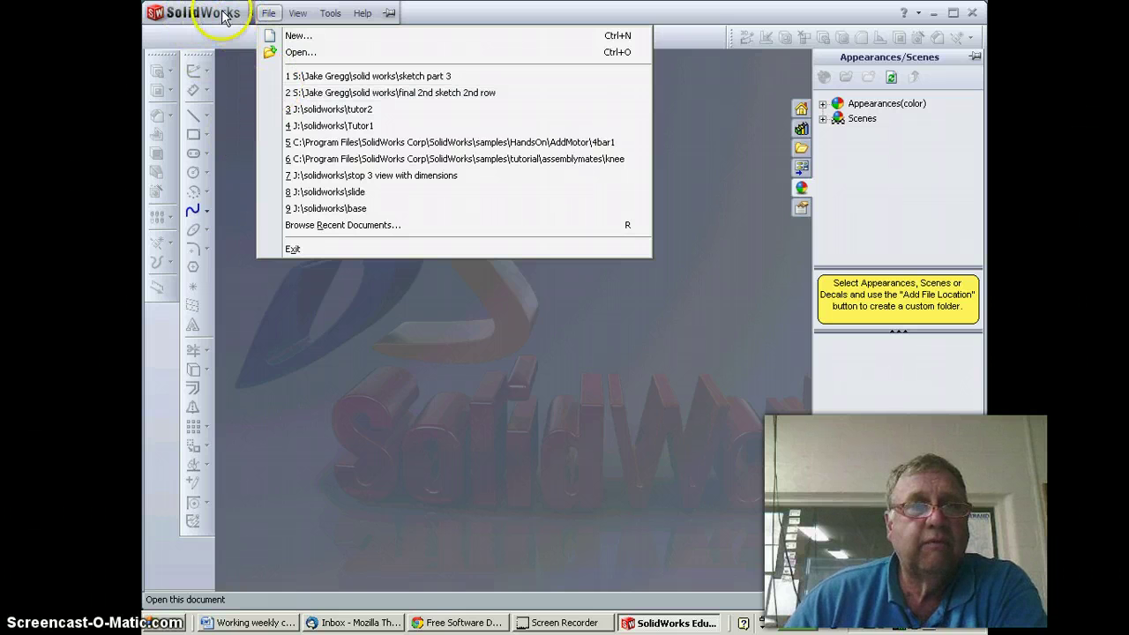
left_click(297, 39)
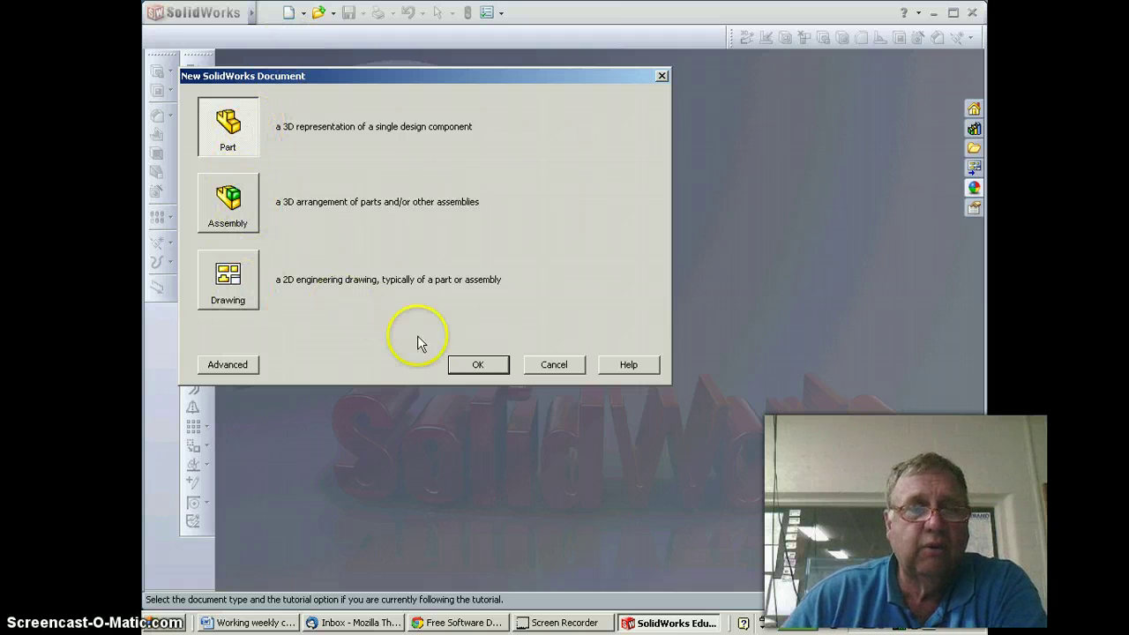
left_click(477, 366)
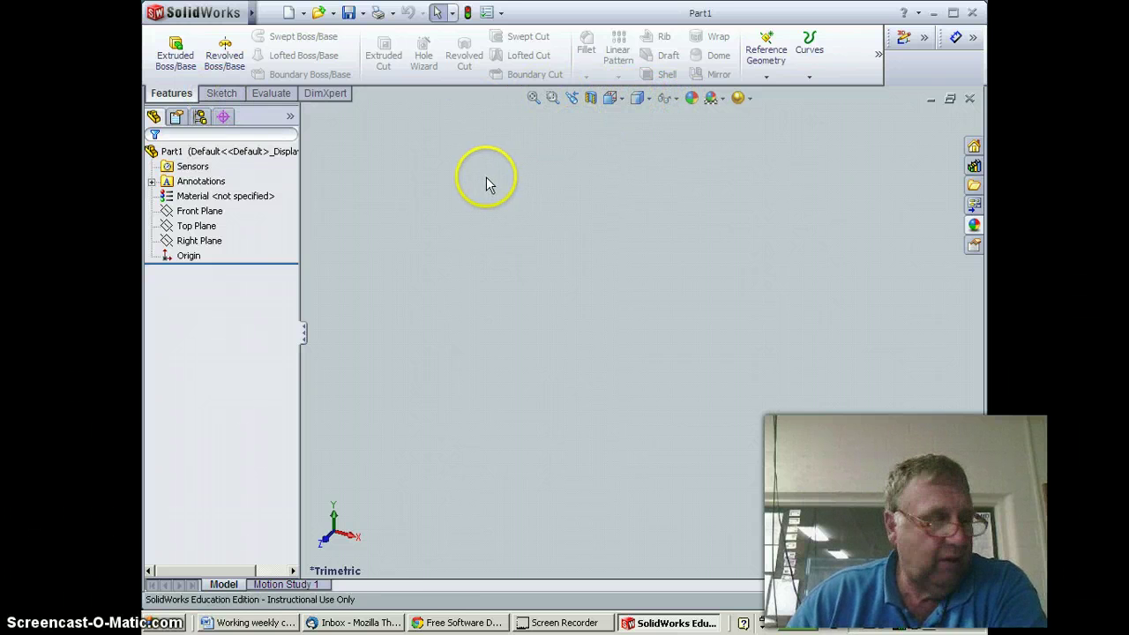
- Select the Right Plane for sketching and set the view orientation to Right
left_click(203, 213)
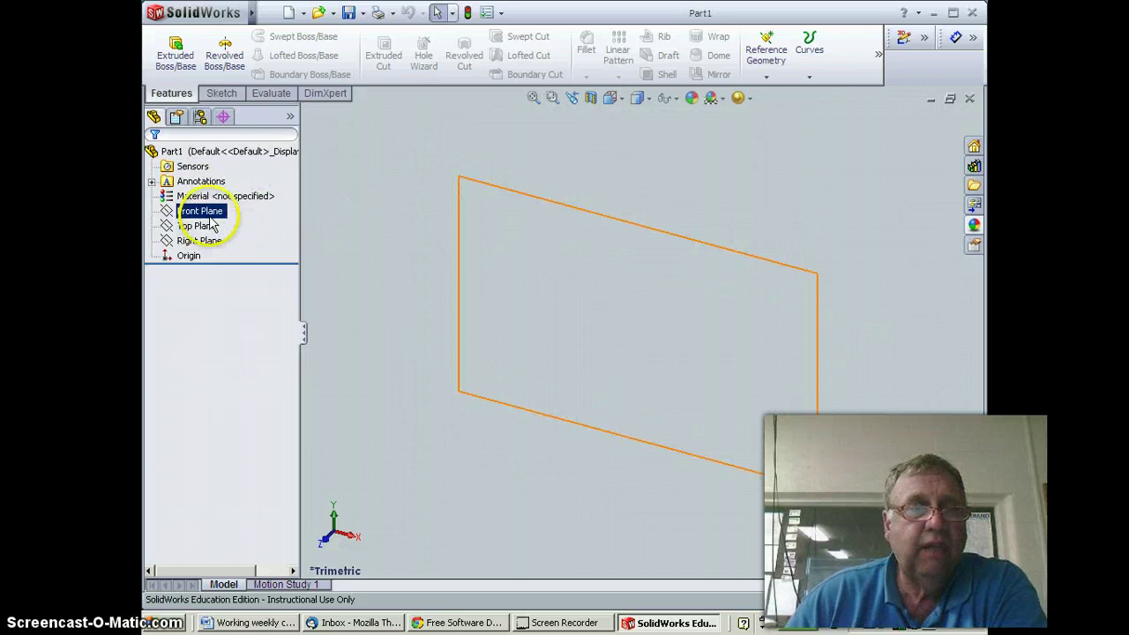
left_click(207, 242)
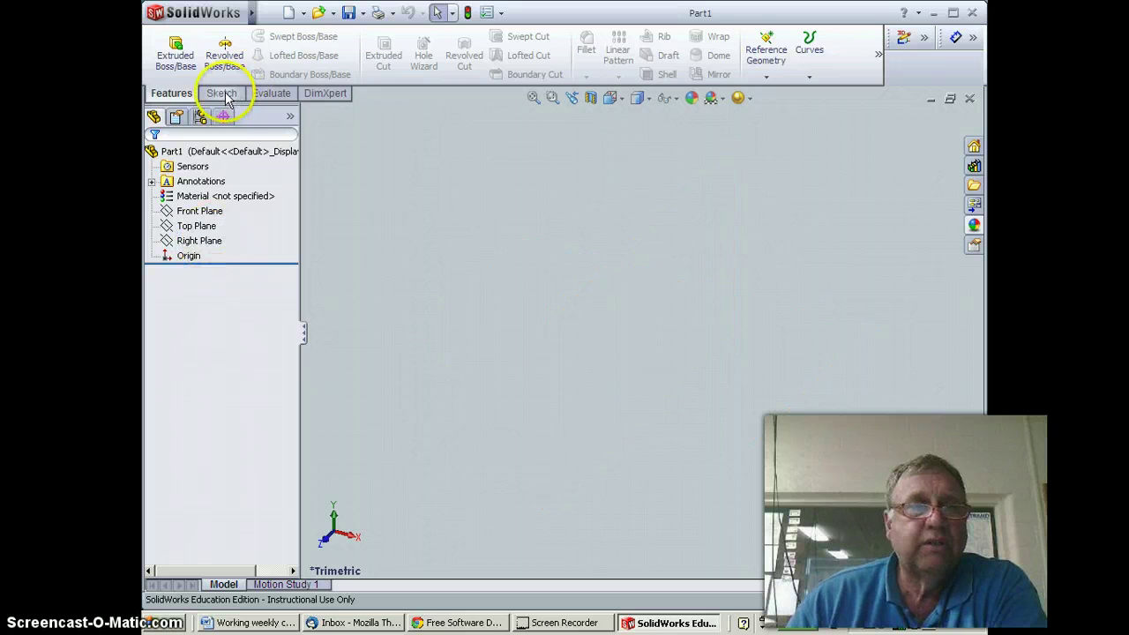
left_click(221, 92)
left_click(198, 245)
left_click(196, 226)
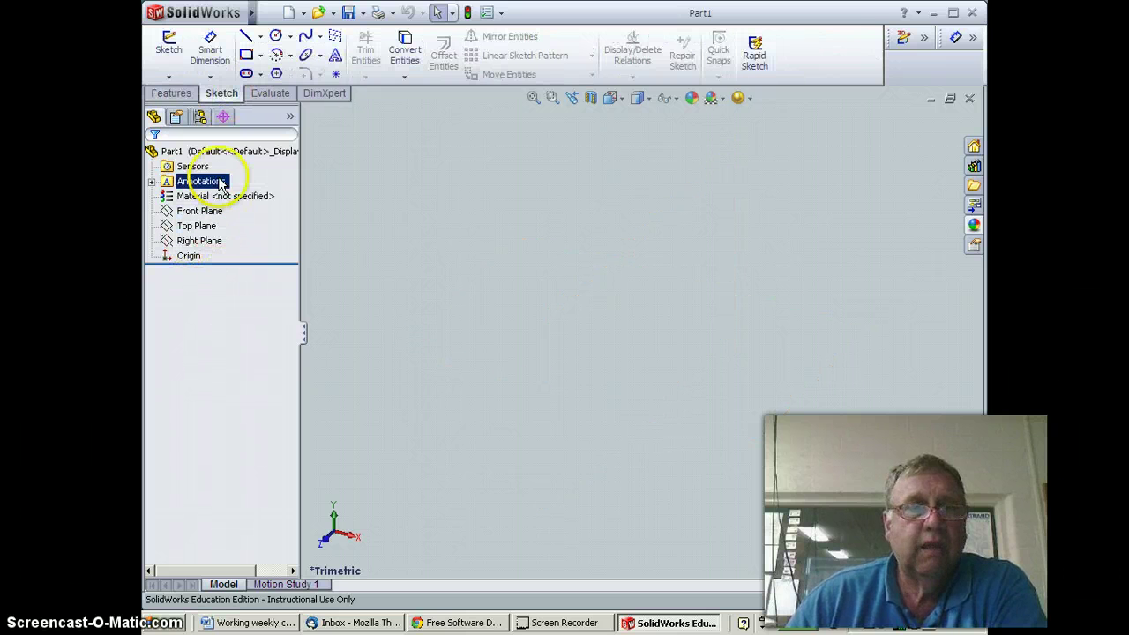
left_click(208, 211)
left_click(219, 243)
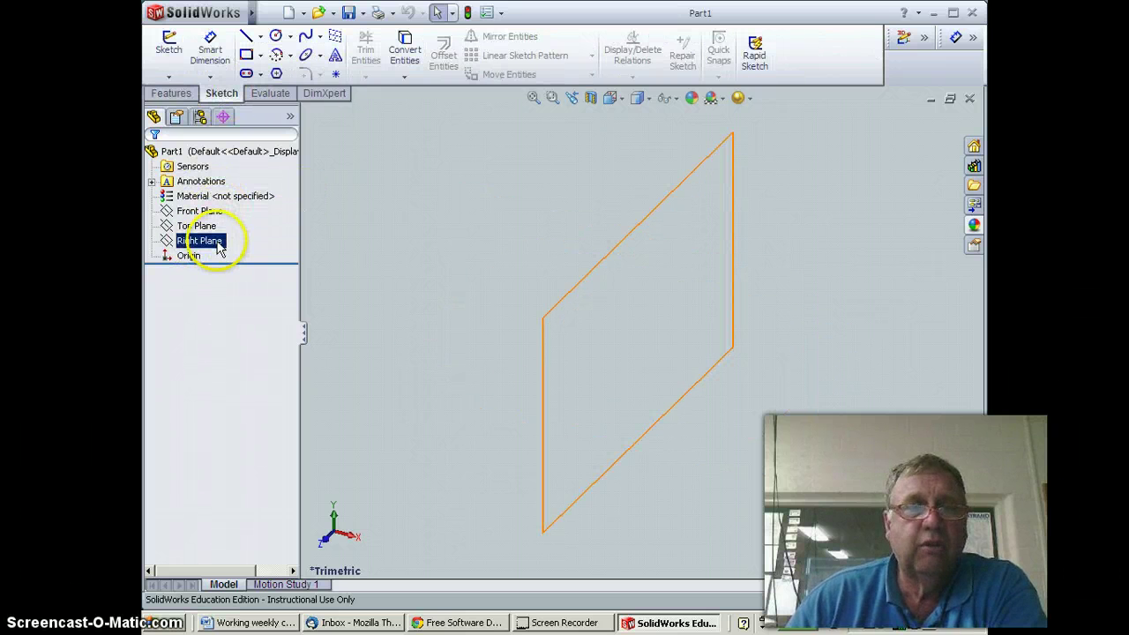
left_click(218, 244)
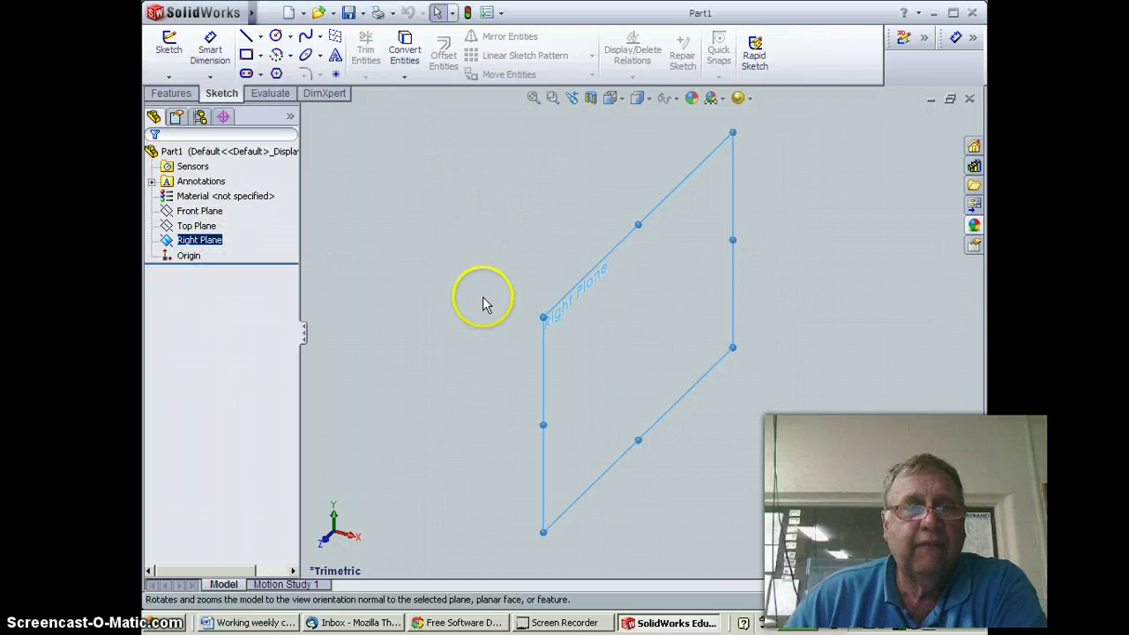
left_click(623, 99)
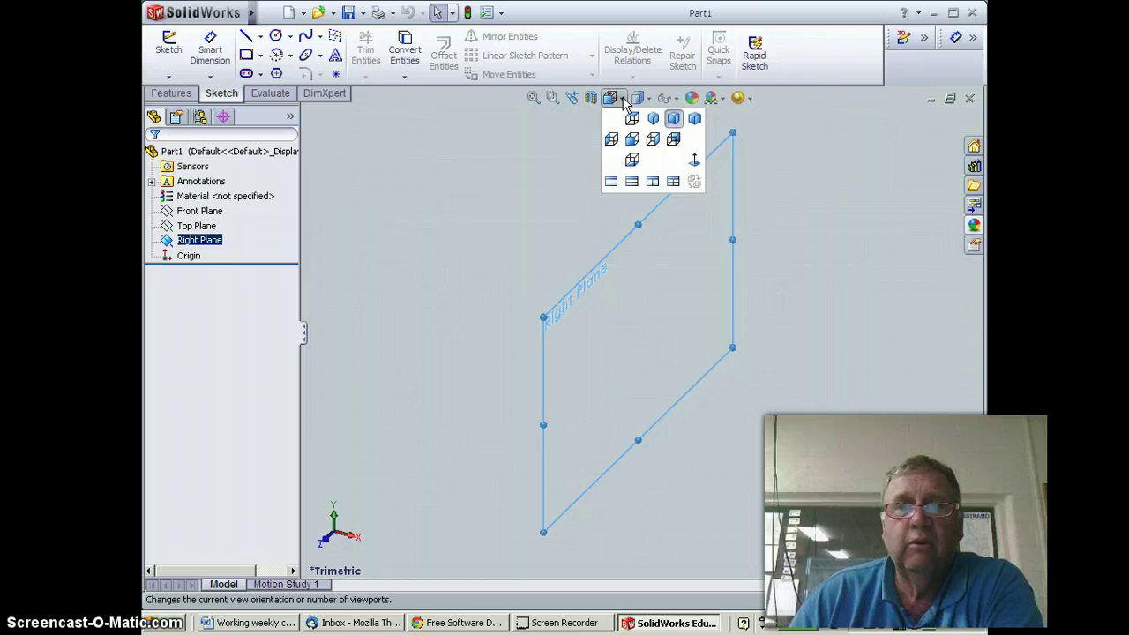
left_click(653, 139)
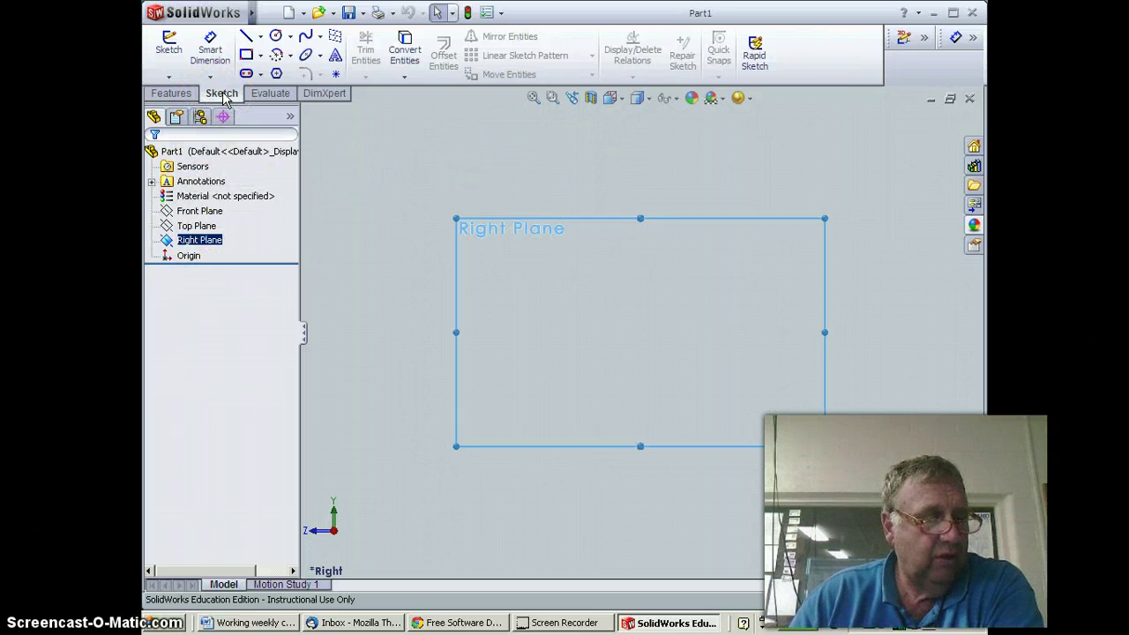
- Draw the closed line outline: bottom, sides, short ledges, two 45° dovetail slopes and top edge
left_click(246, 38)
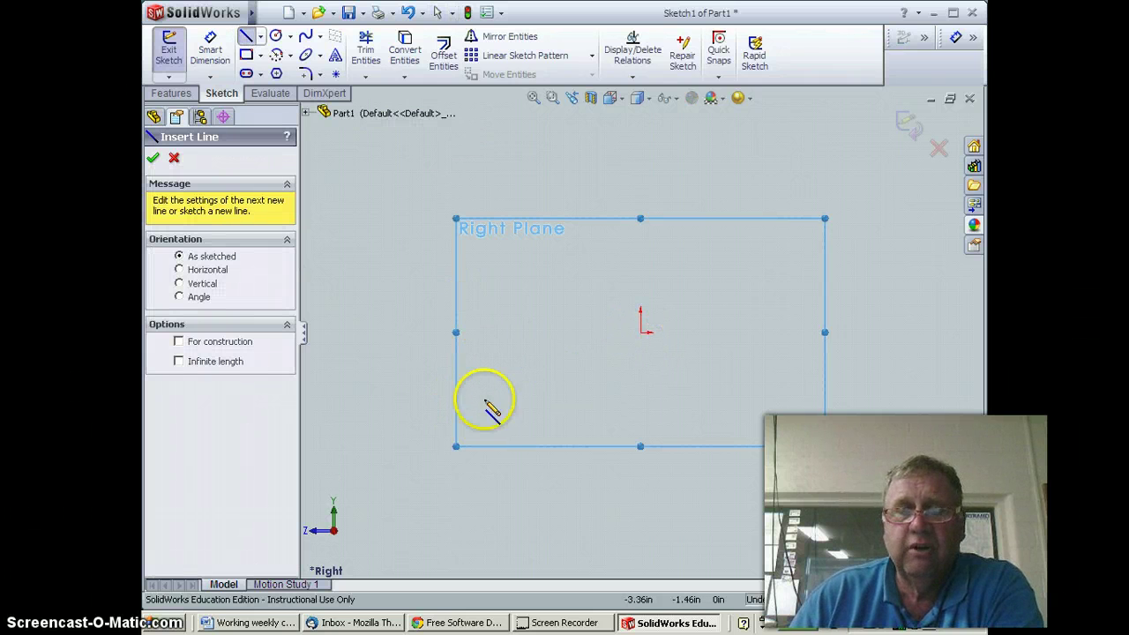
left_click(386, 396)
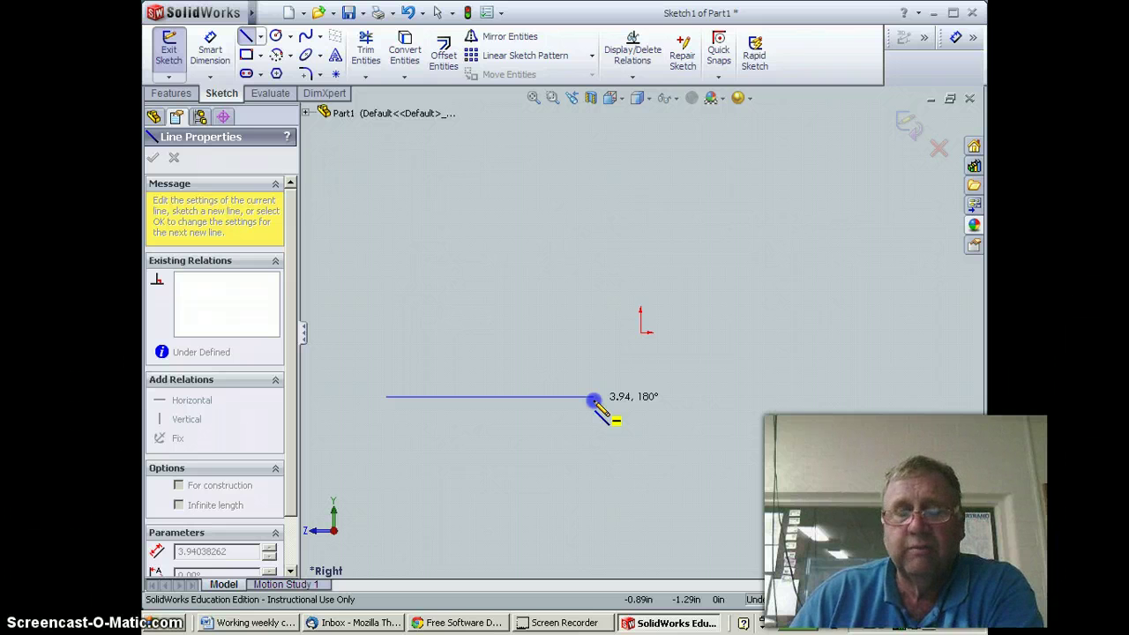
left_click(594, 397)
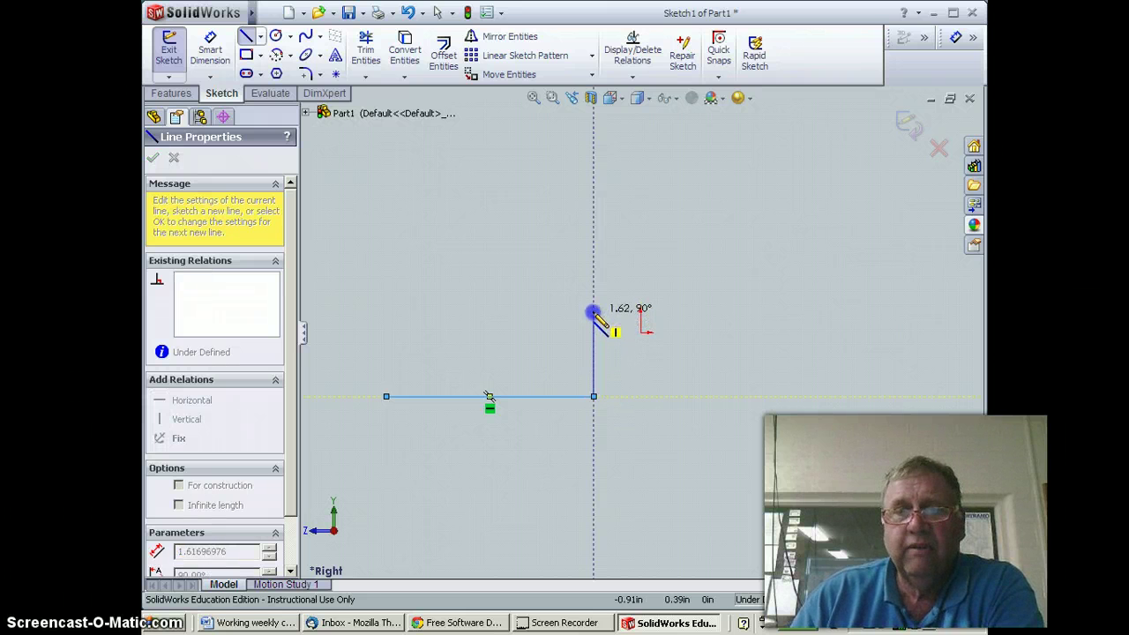
left_click(594, 316)
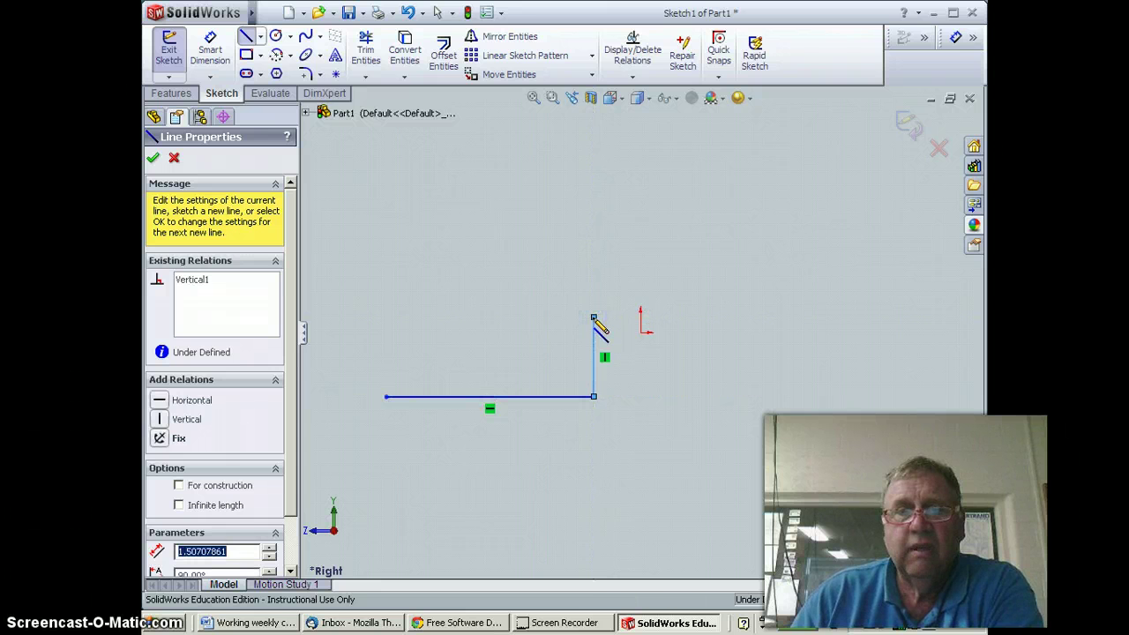
left_click(537, 316)
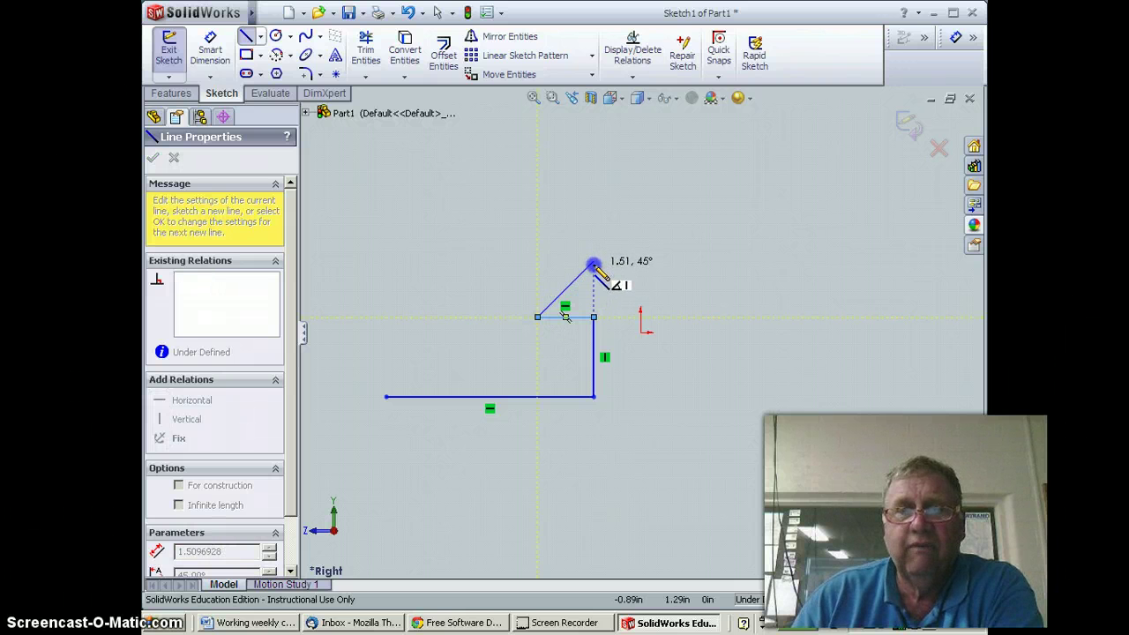
left_click(593, 263)
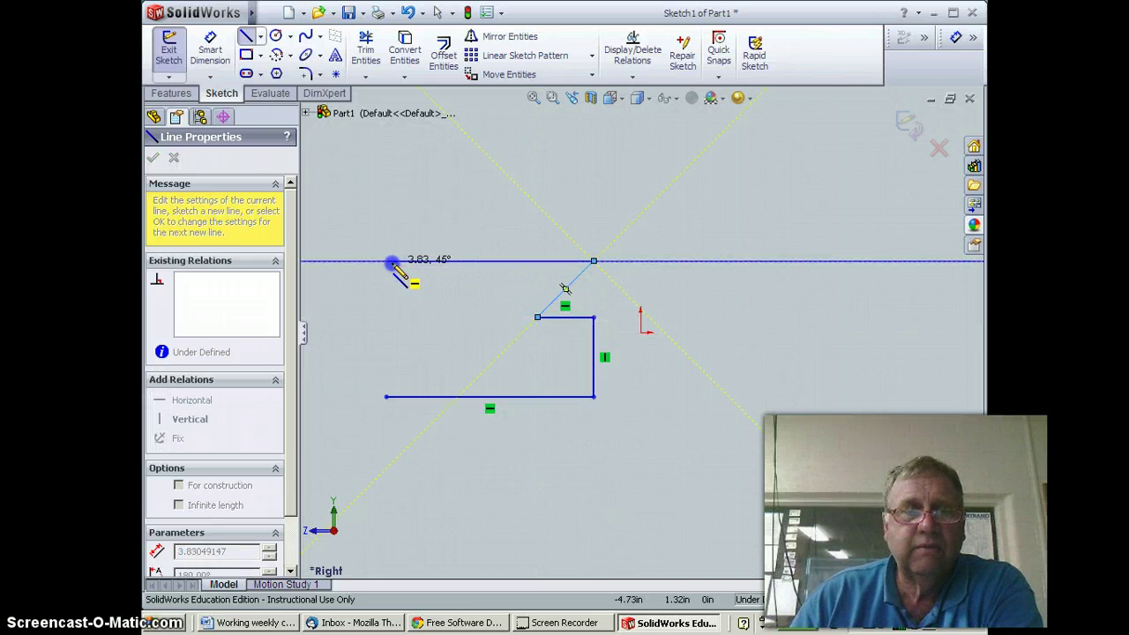
left_click(386, 262)
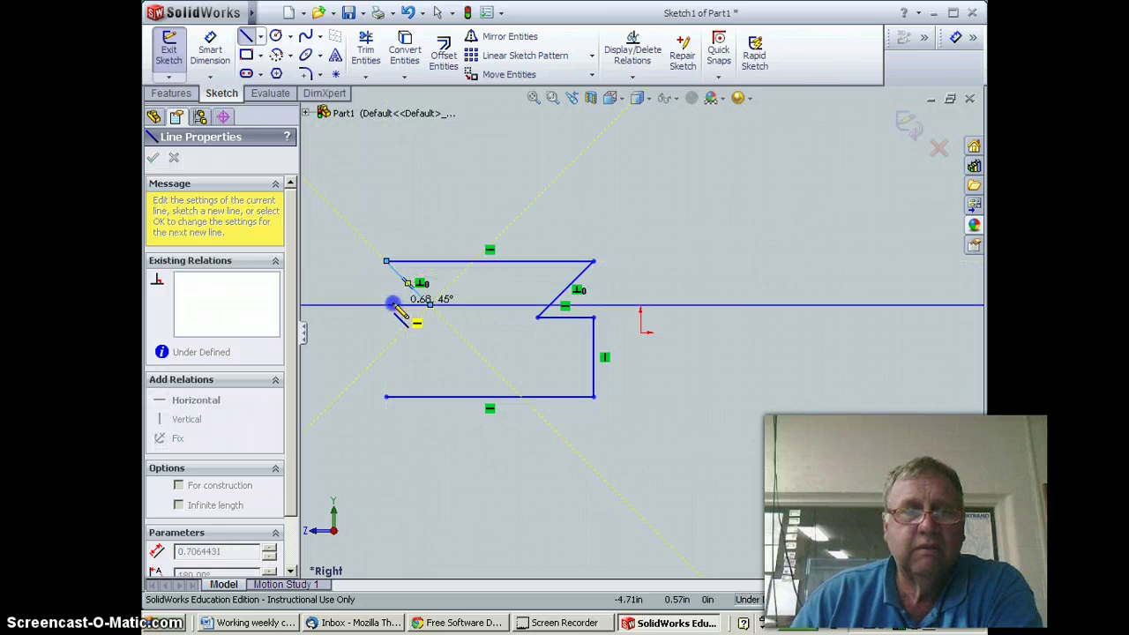
left_click(386, 304)
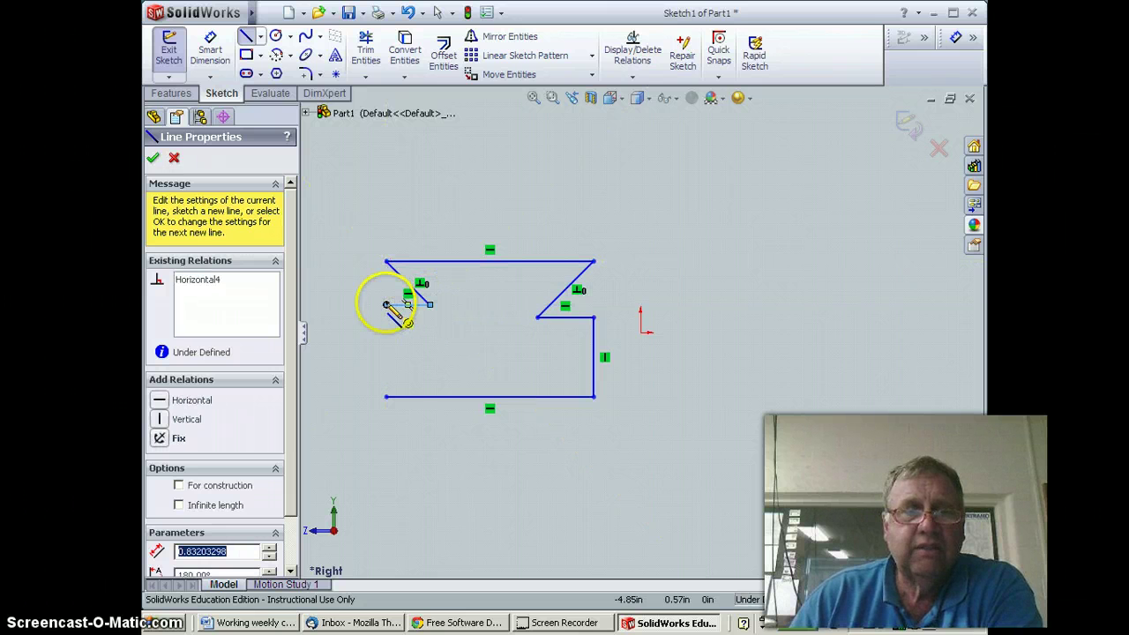
left_click(385, 396)
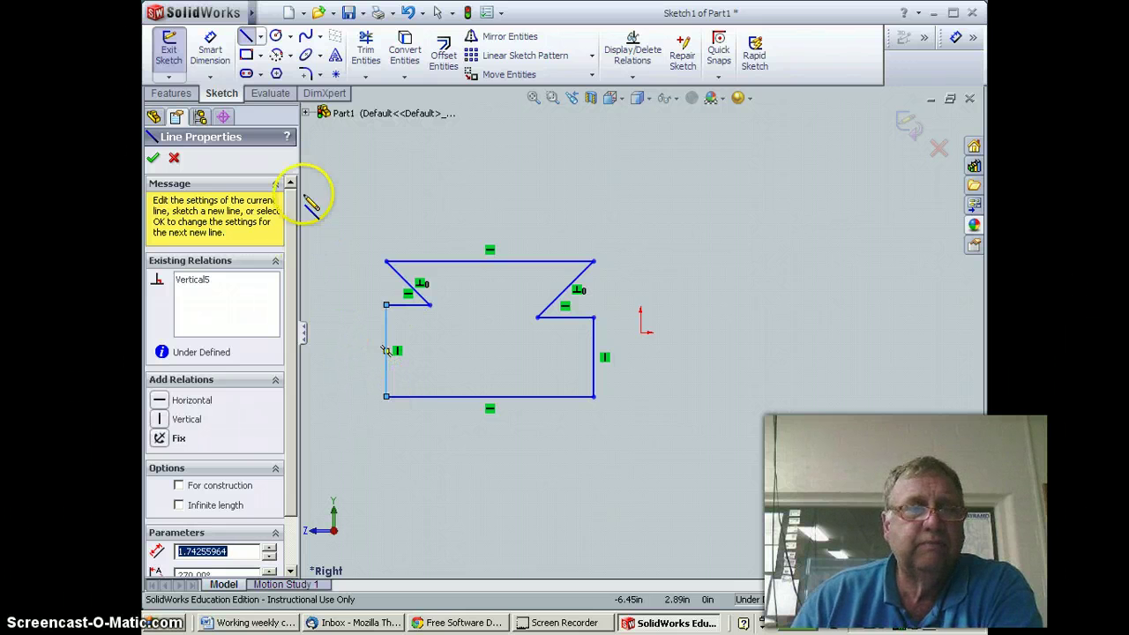
- Dimension the bottom edge to 4.000 in and the right vertical side to 1.500 in
left_click(211, 55)
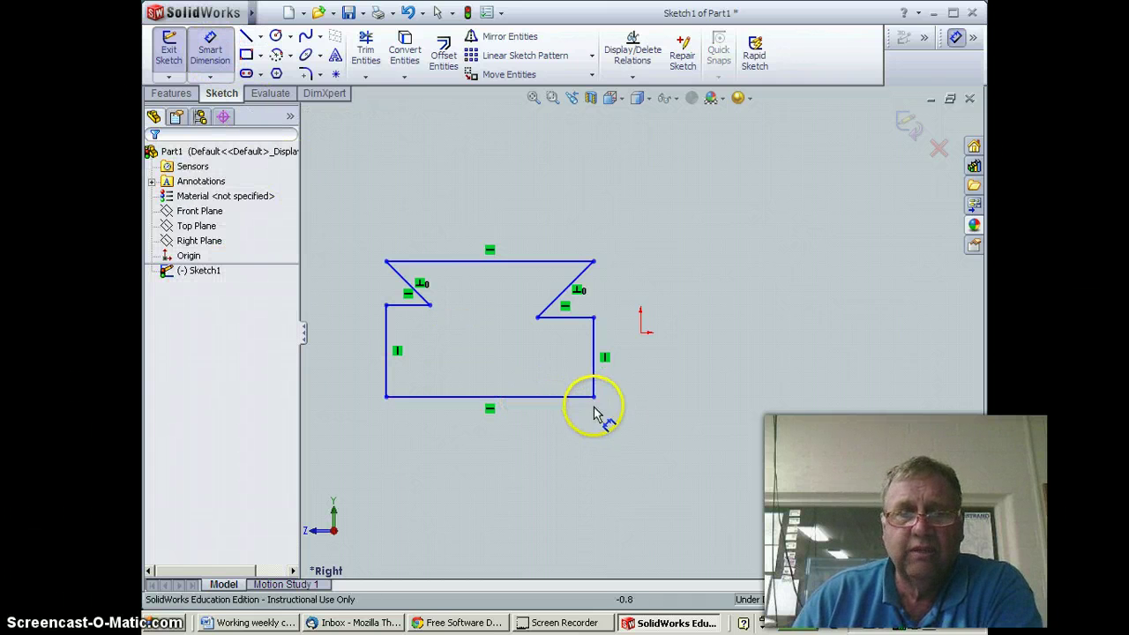
left_click(527, 401)
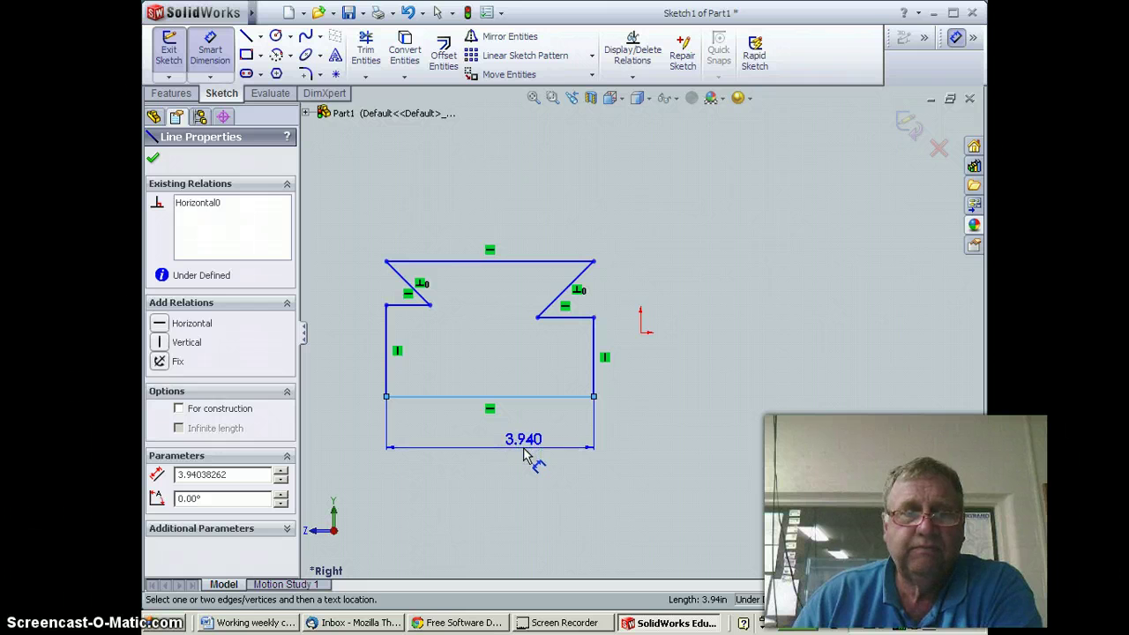
left_click(524, 452)
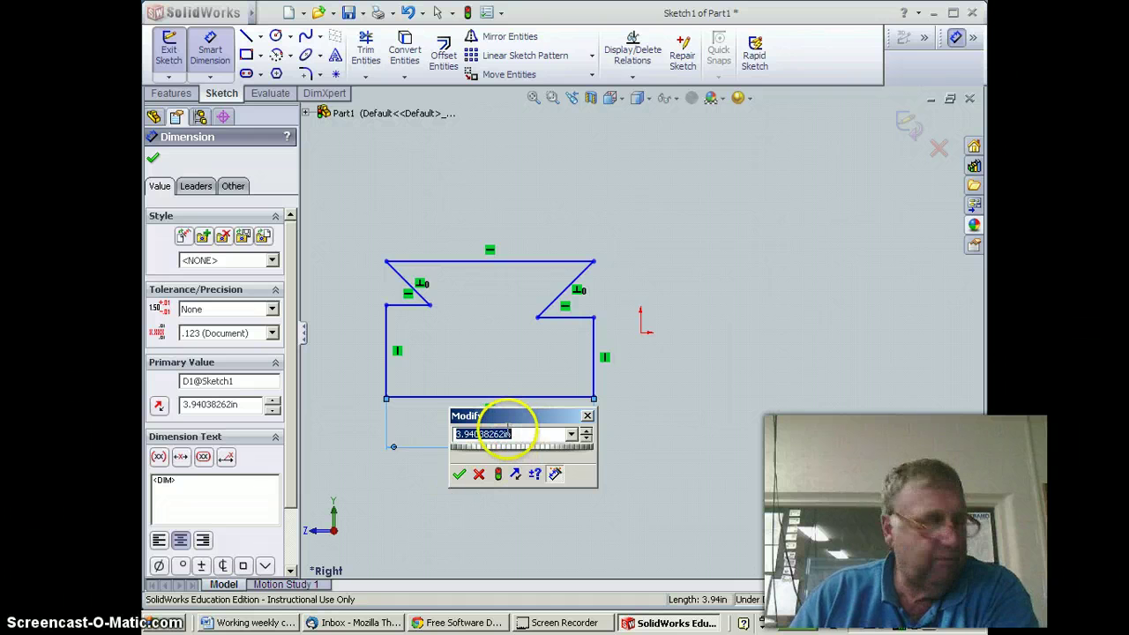
type("4")
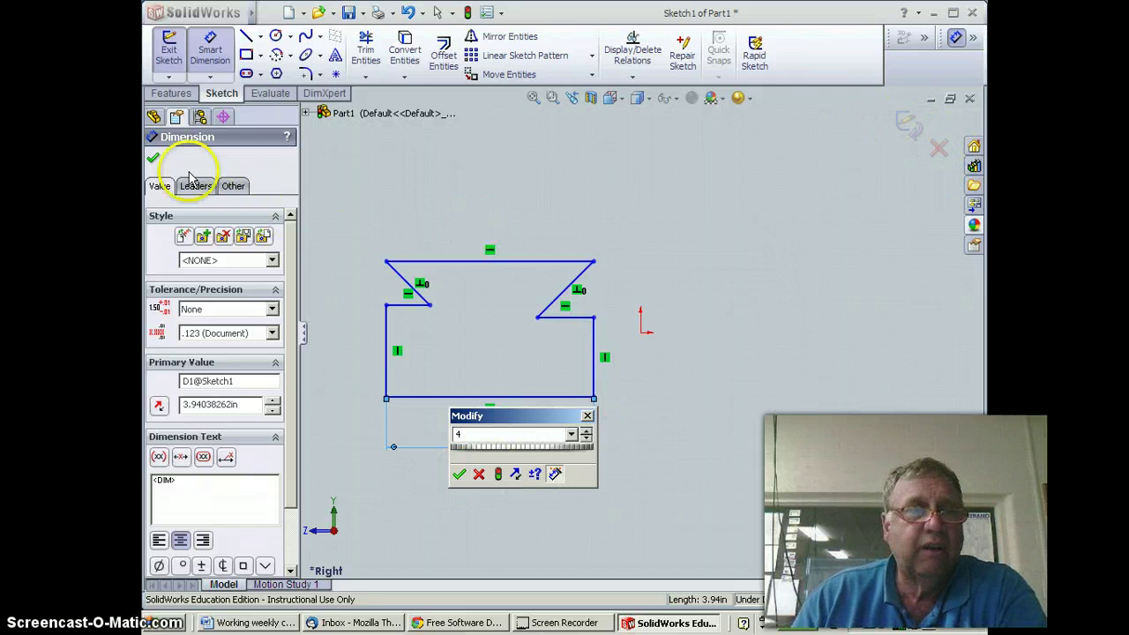
left_click(457, 476)
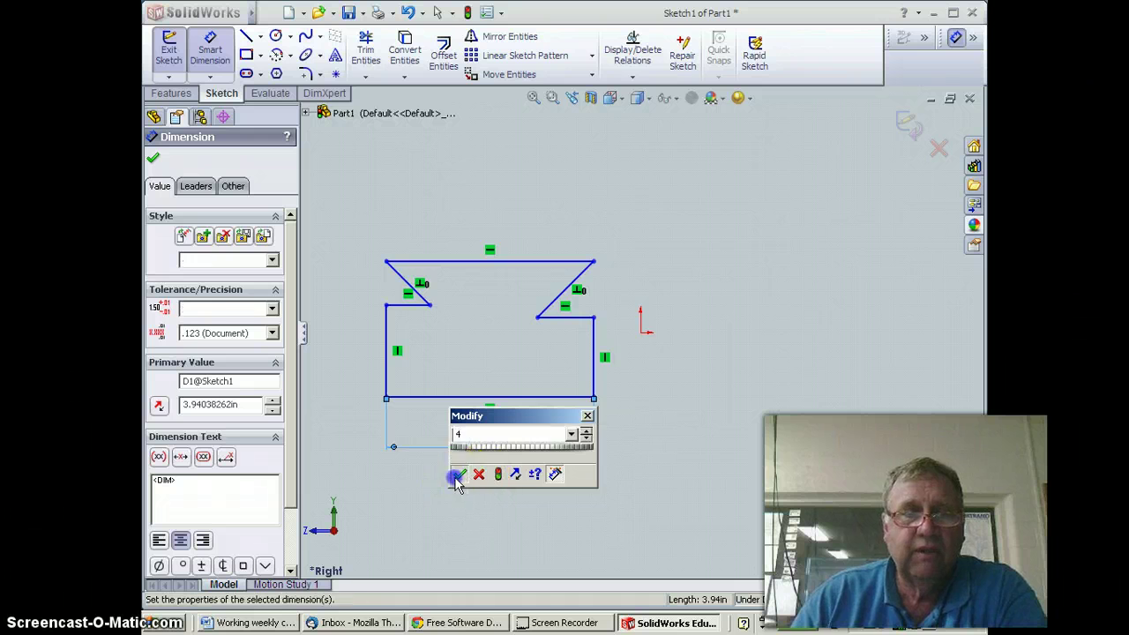
left_click(599, 374)
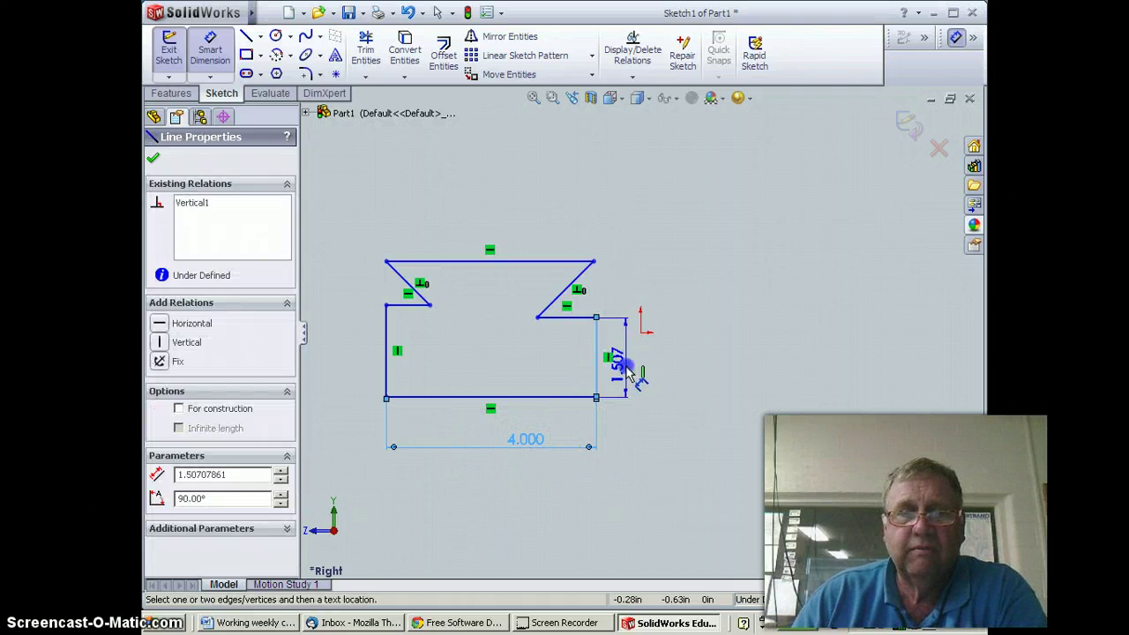
left_click(620, 367)
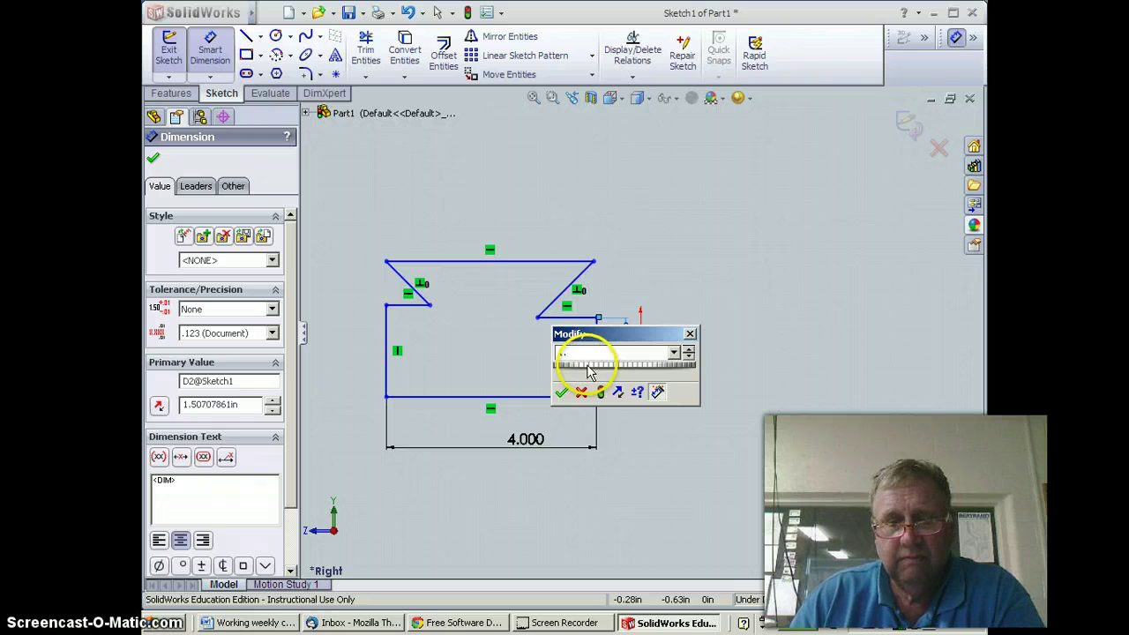
type("1.5")
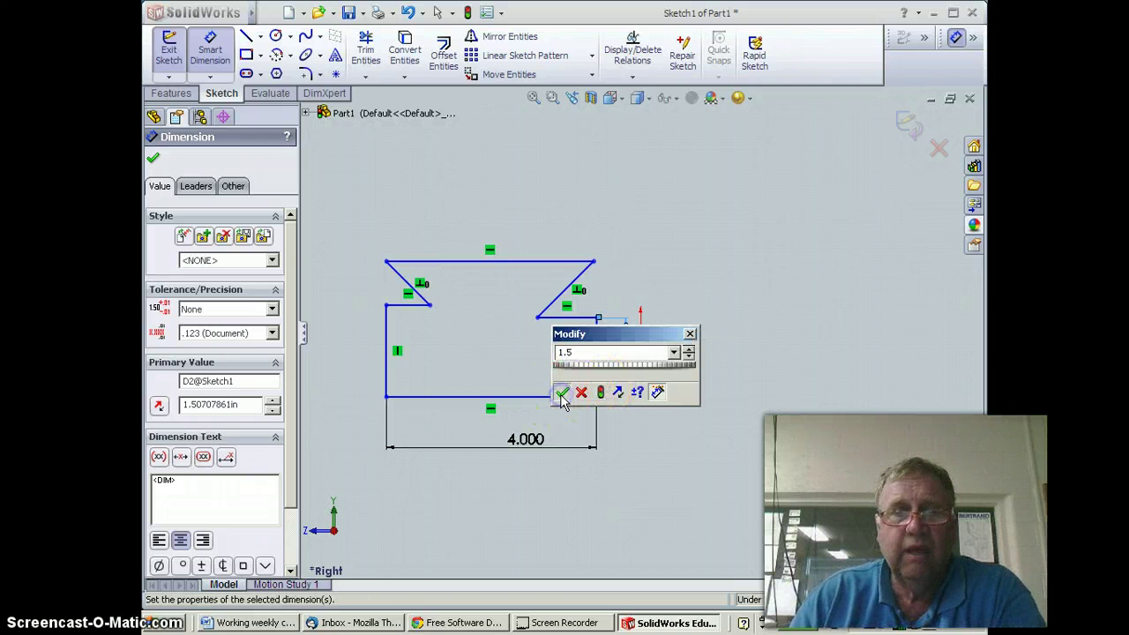
left_click(561, 392)
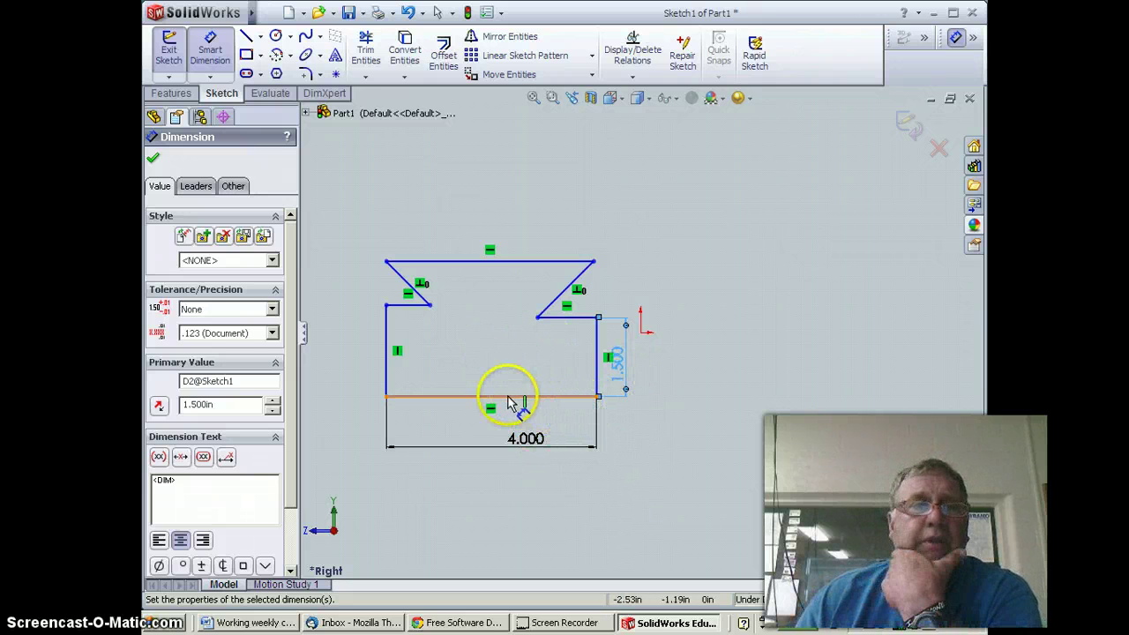
left_click(596, 397)
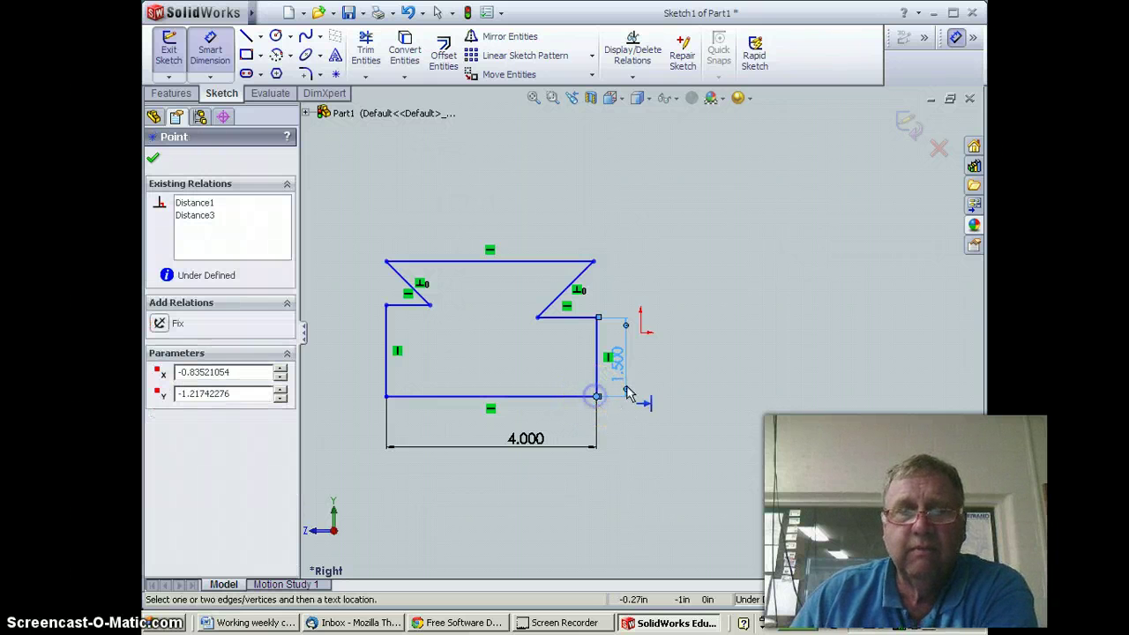
- Add a Coincident relation between the profile's bottom-right corner and the origin
left_click(641, 334)
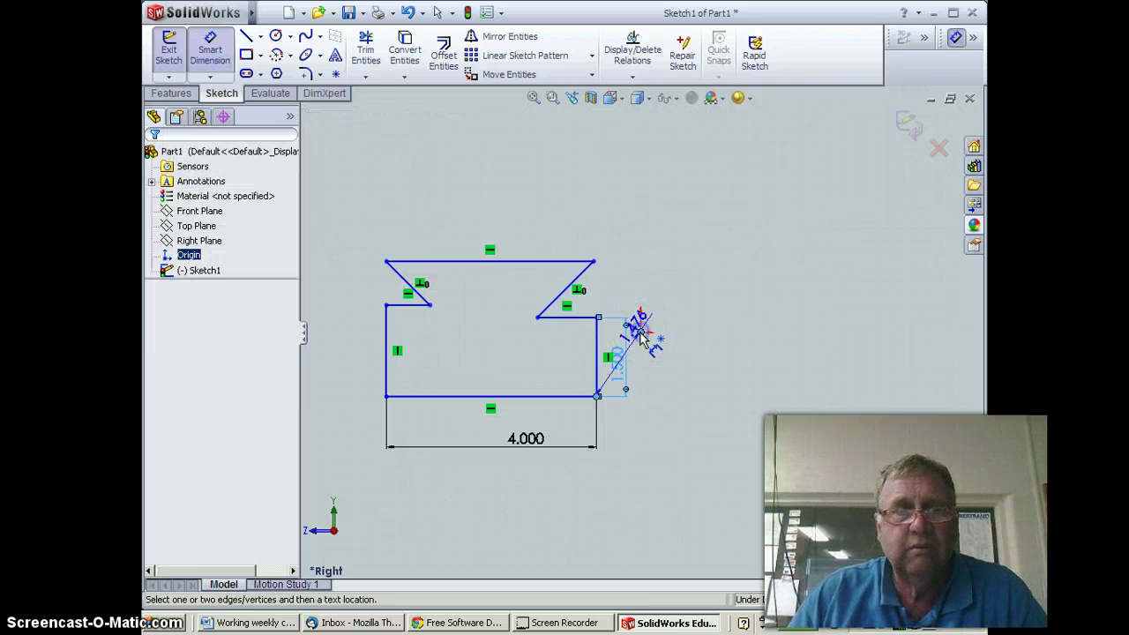
left_click(631, 355)
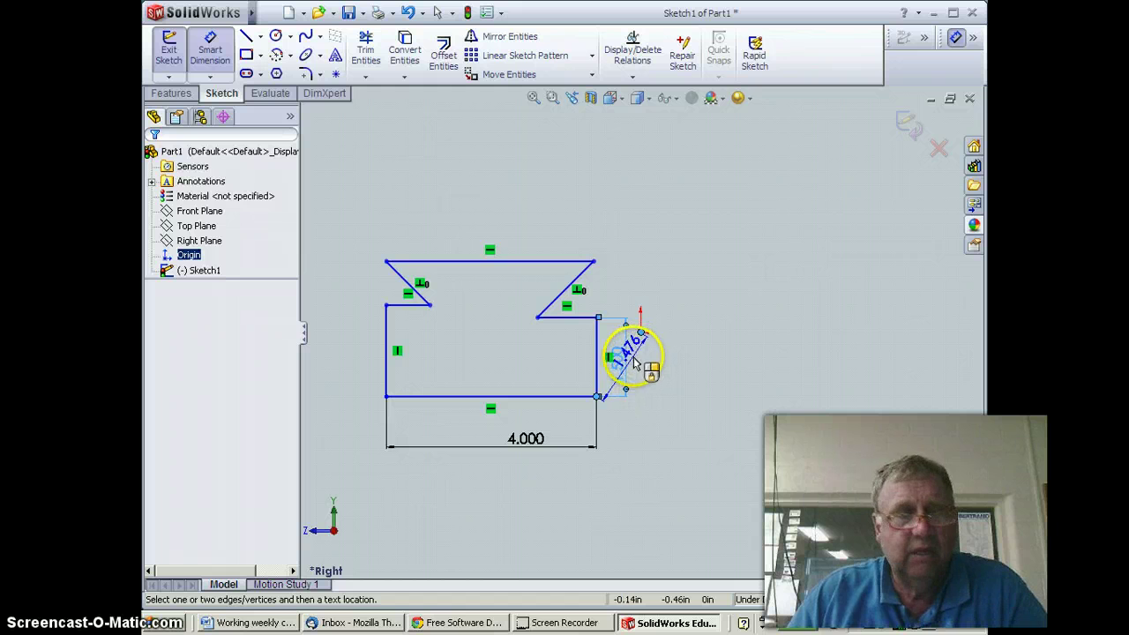
left_click(635, 365)
key("Escape")
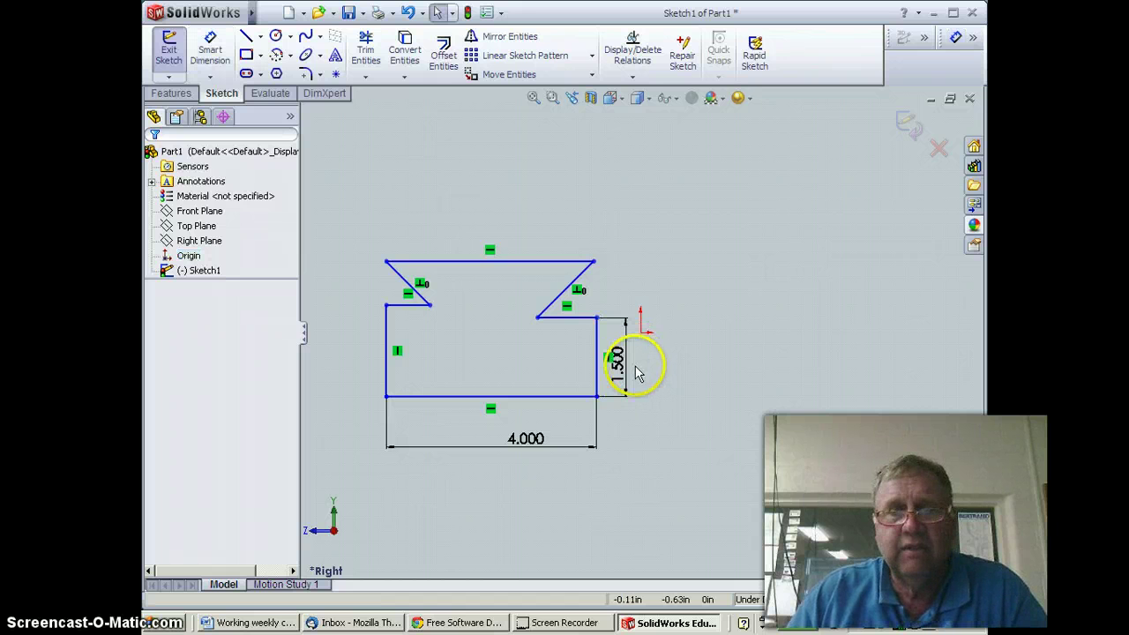
left_click(597, 397)
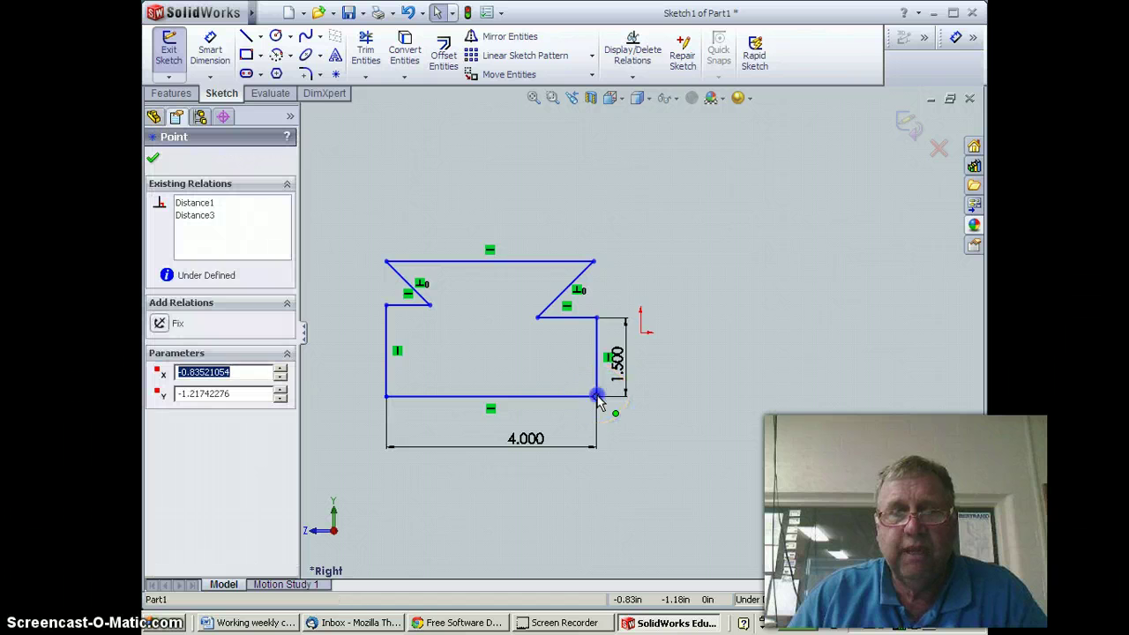
left_click(641, 333, "ctrl")
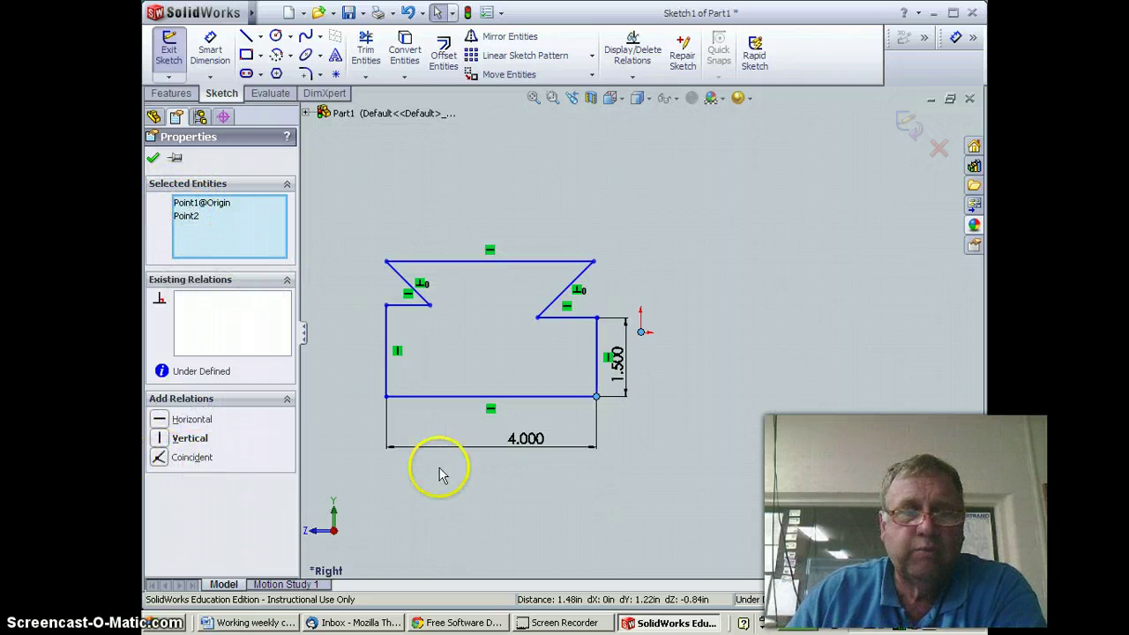
left_click(183, 464)
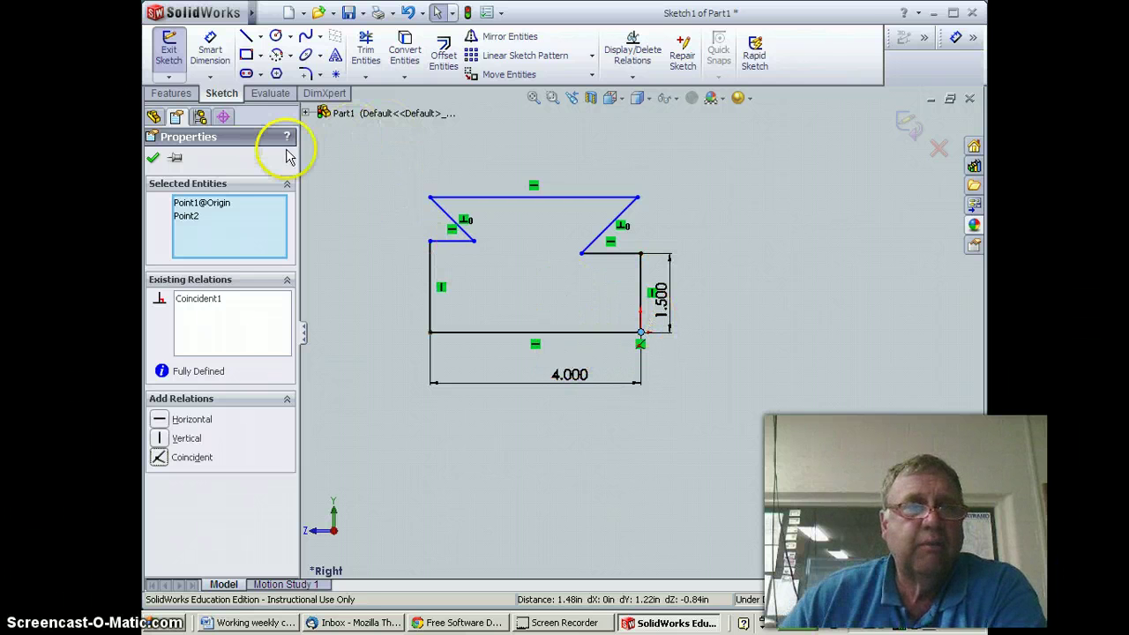
left_click(608, 237)
- Dimension the right dovetail slope at 45° to its short horizontal ledge
left_click(617, 254)
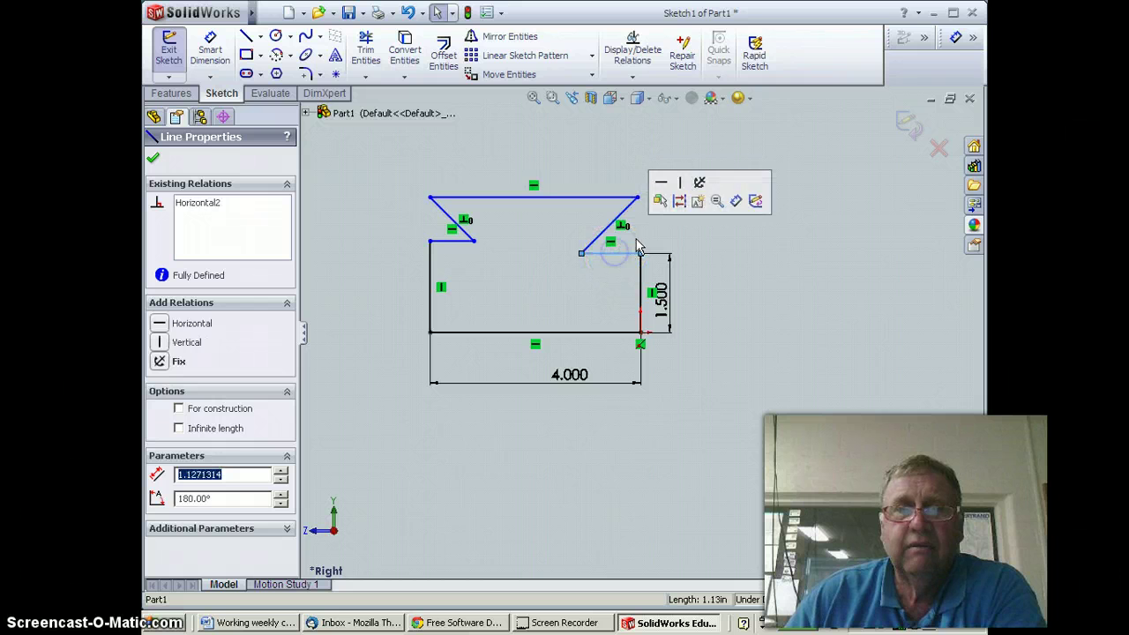
left_click(210, 53)
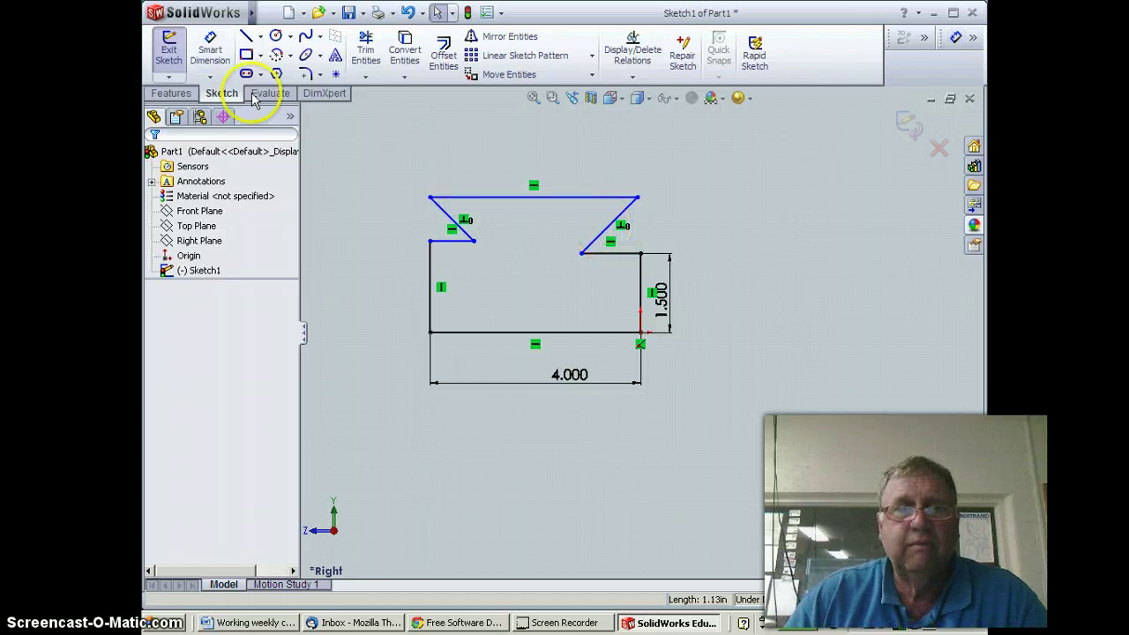
left_click(226, 58)
left_click(226, 58)
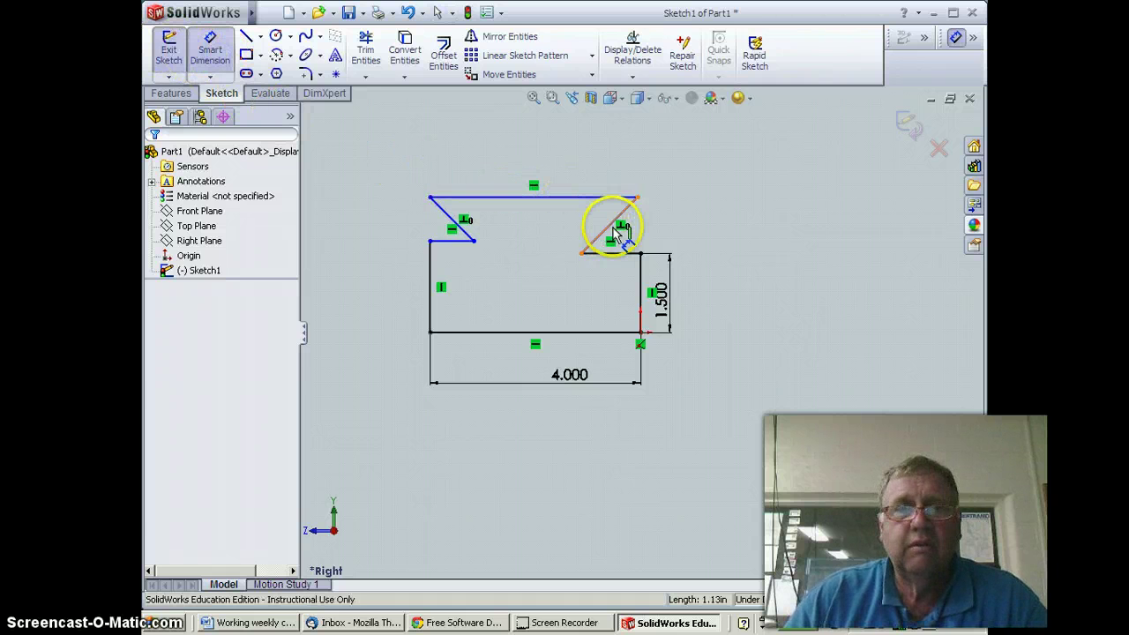
left_click(615, 231)
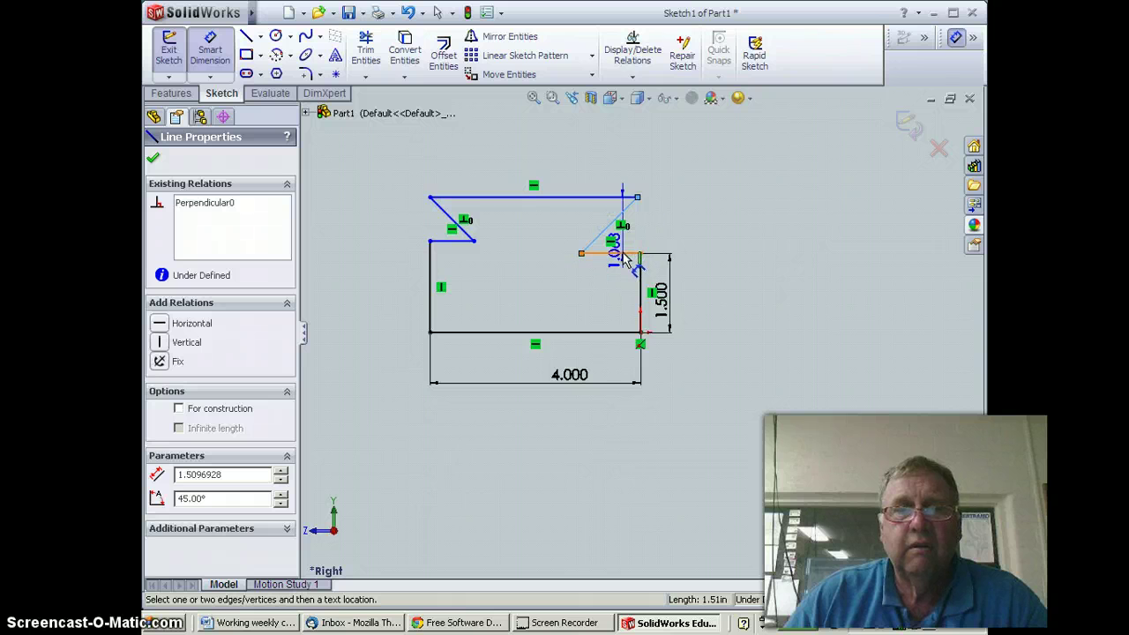
left_click(623, 255)
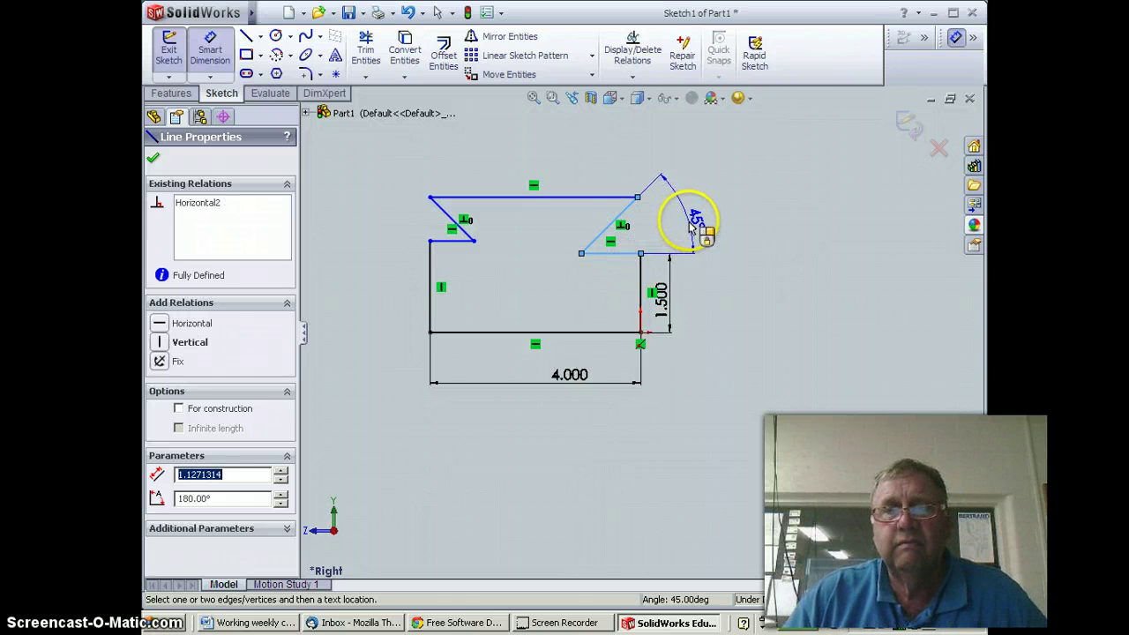
left_click(694, 222)
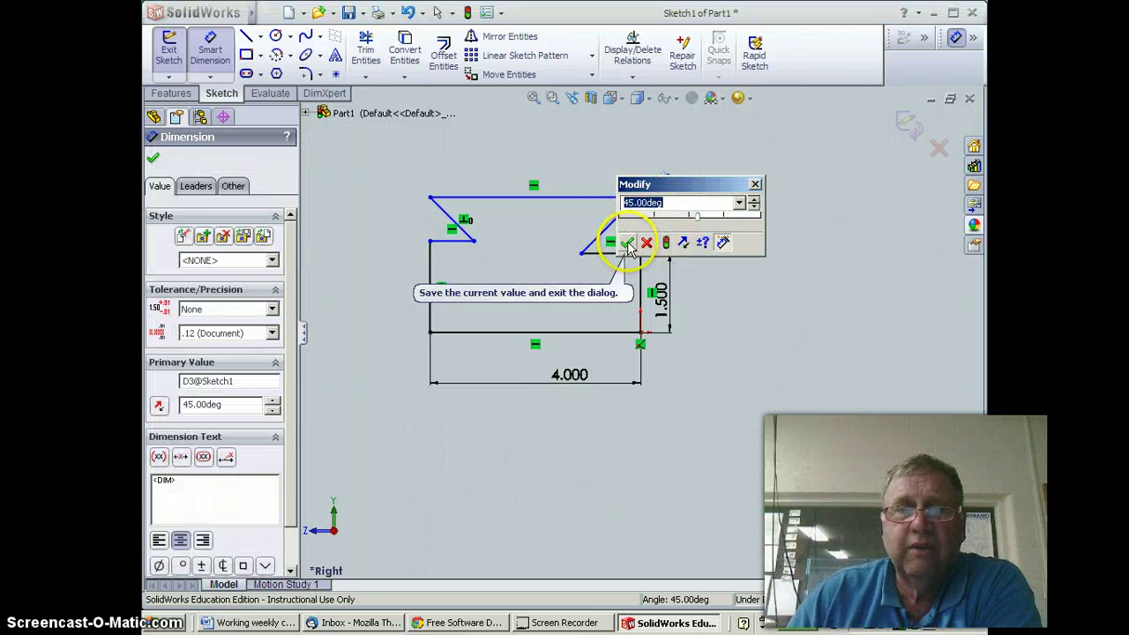
left_click(627, 244)
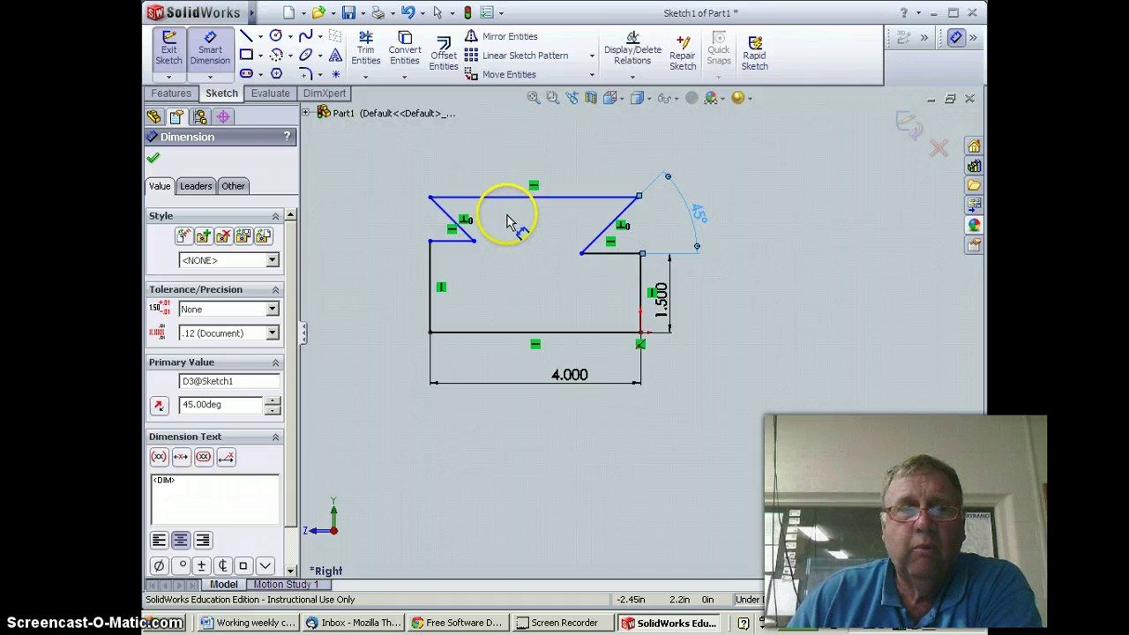
- Dimension the top edge to 4 in
left_click(558, 200)
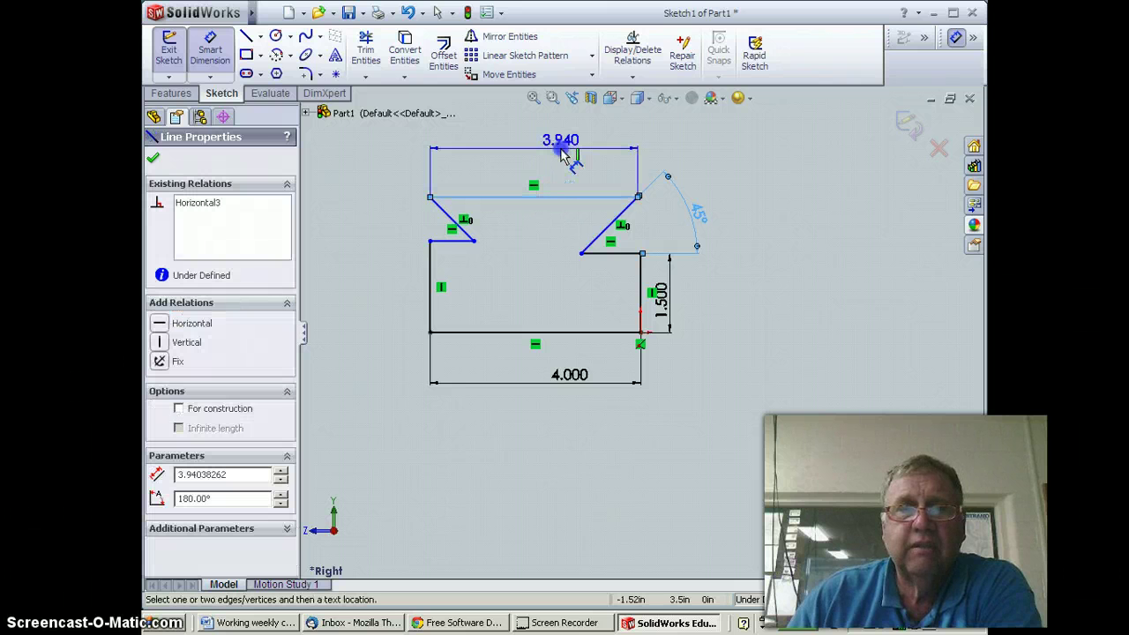
left_click(561, 149)
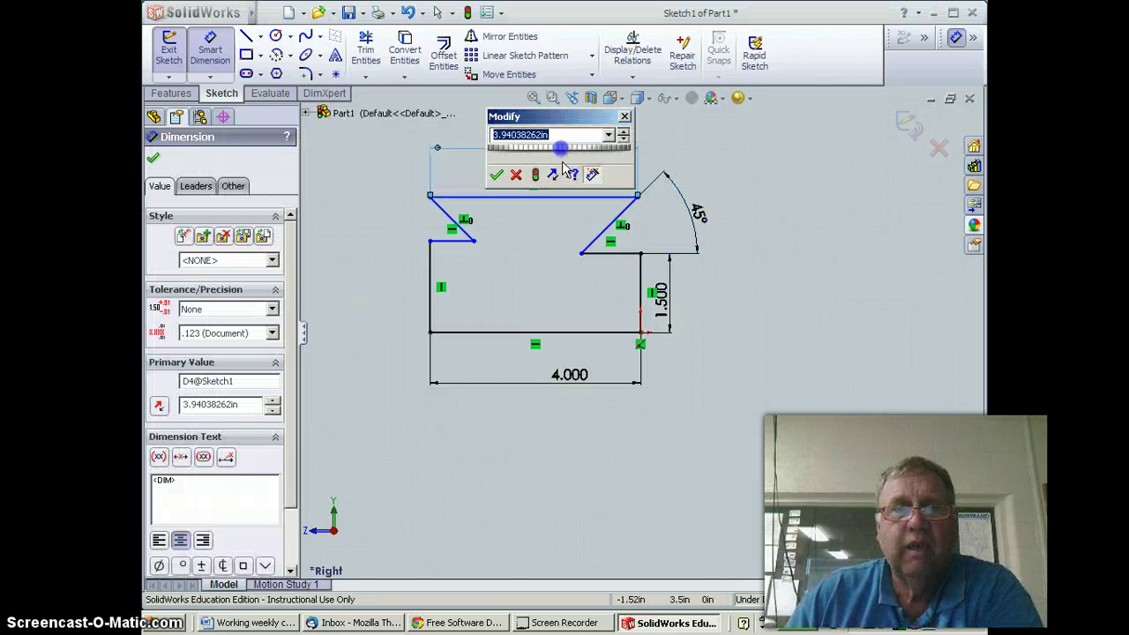
type("4")
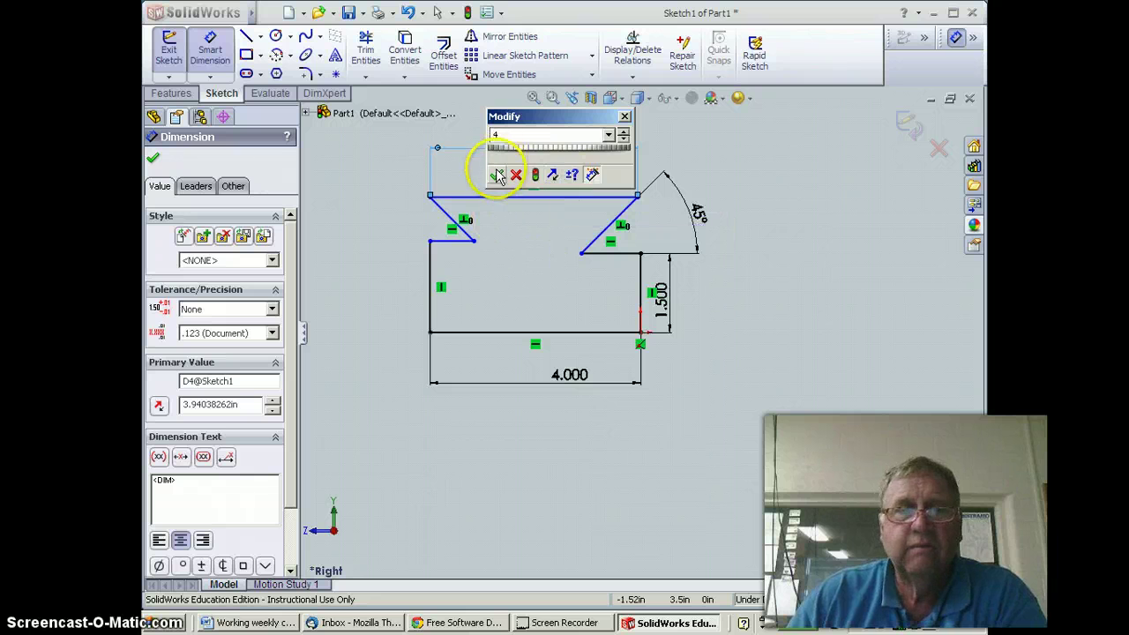
left_click(495, 173)
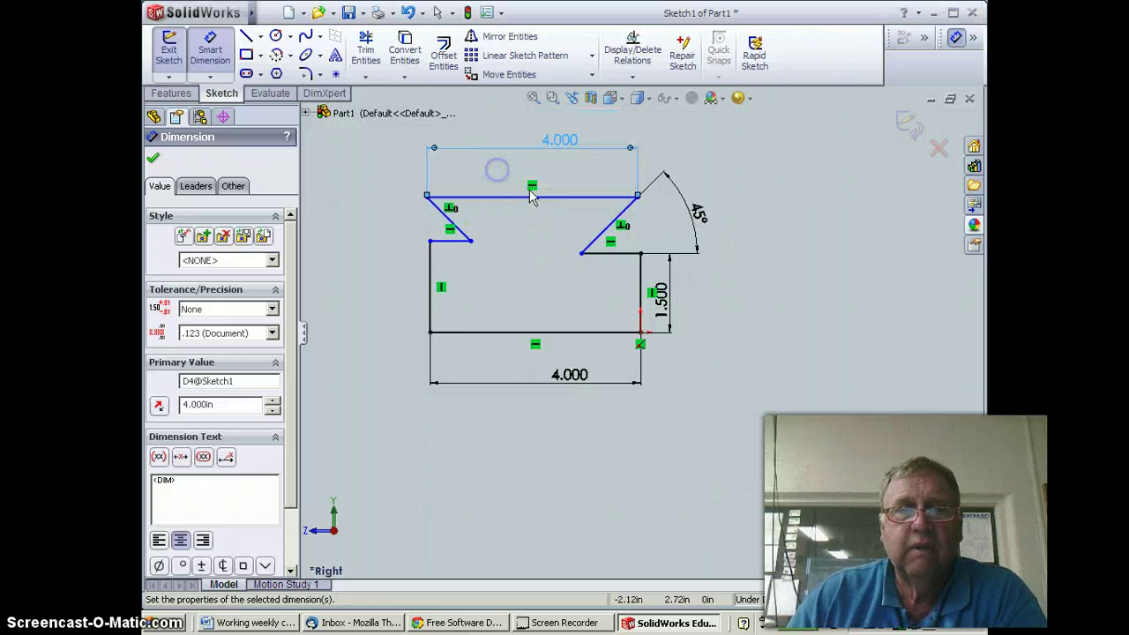
- Add a driven 45° angle on the left slope and set the left side to 1.500 in
left_click(452, 225)
left_click(452, 239)
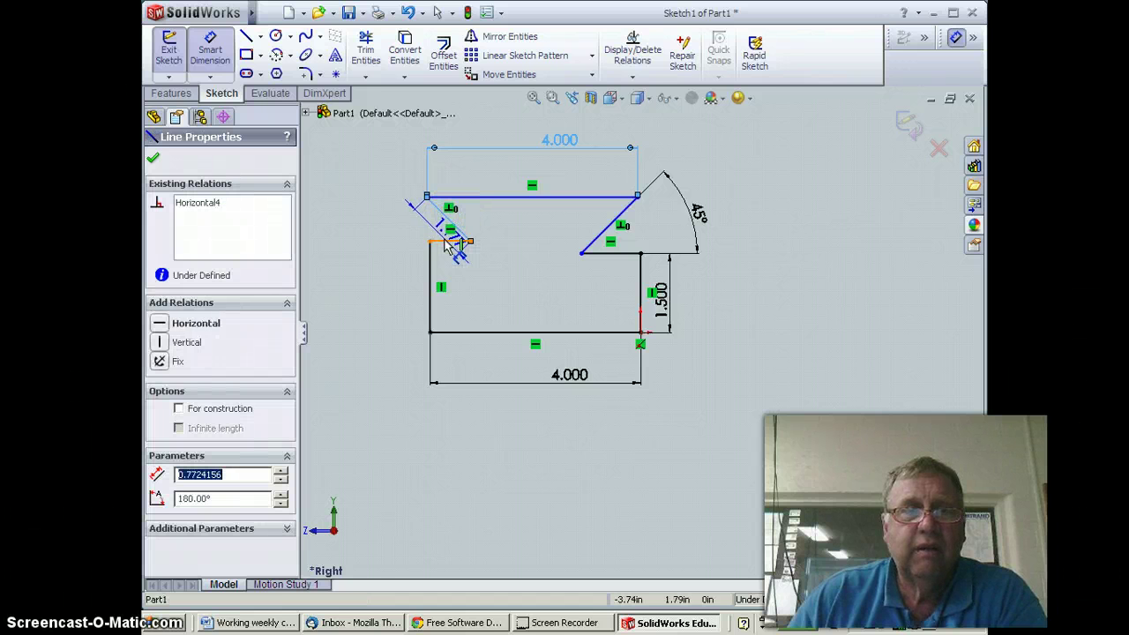
left_click(384, 216)
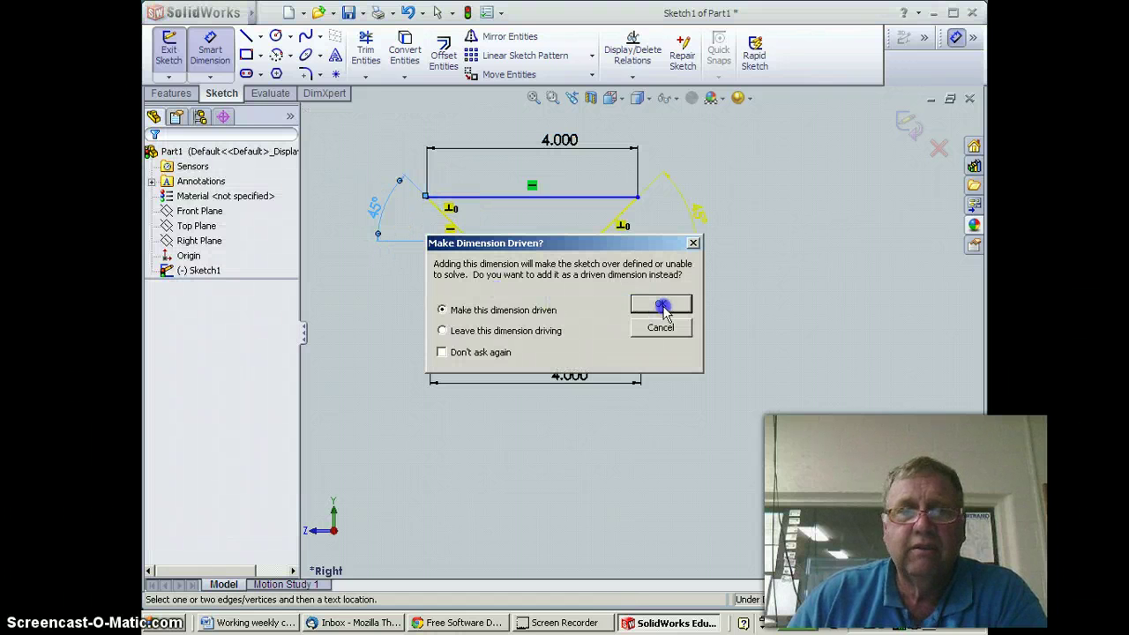
left_click(662, 306)
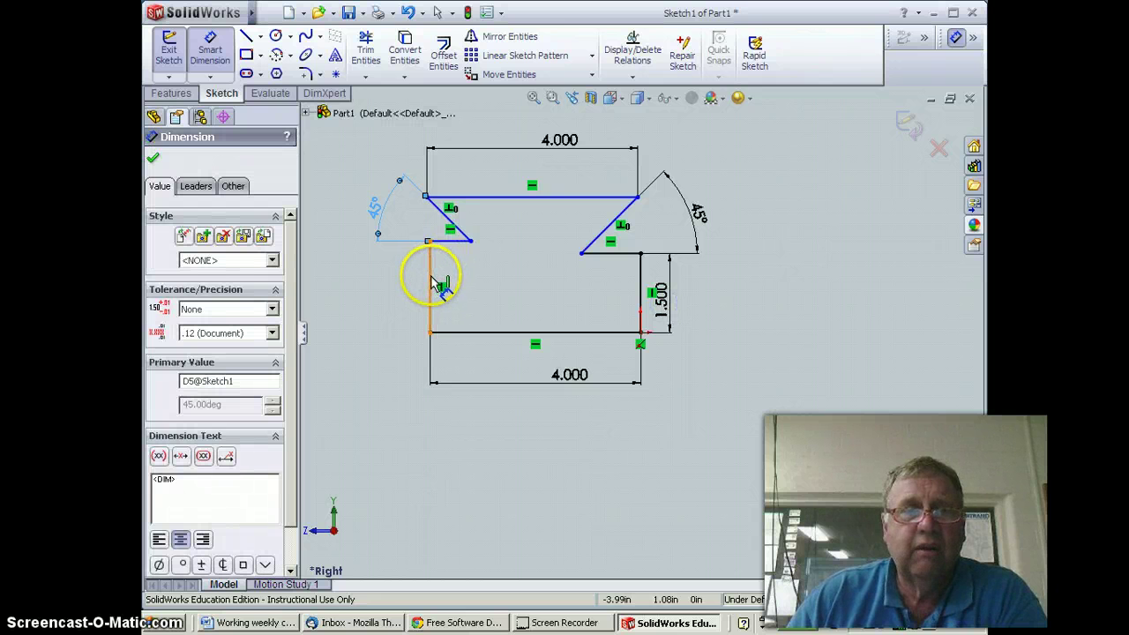
left_click(432, 283)
left_click(381, 280)
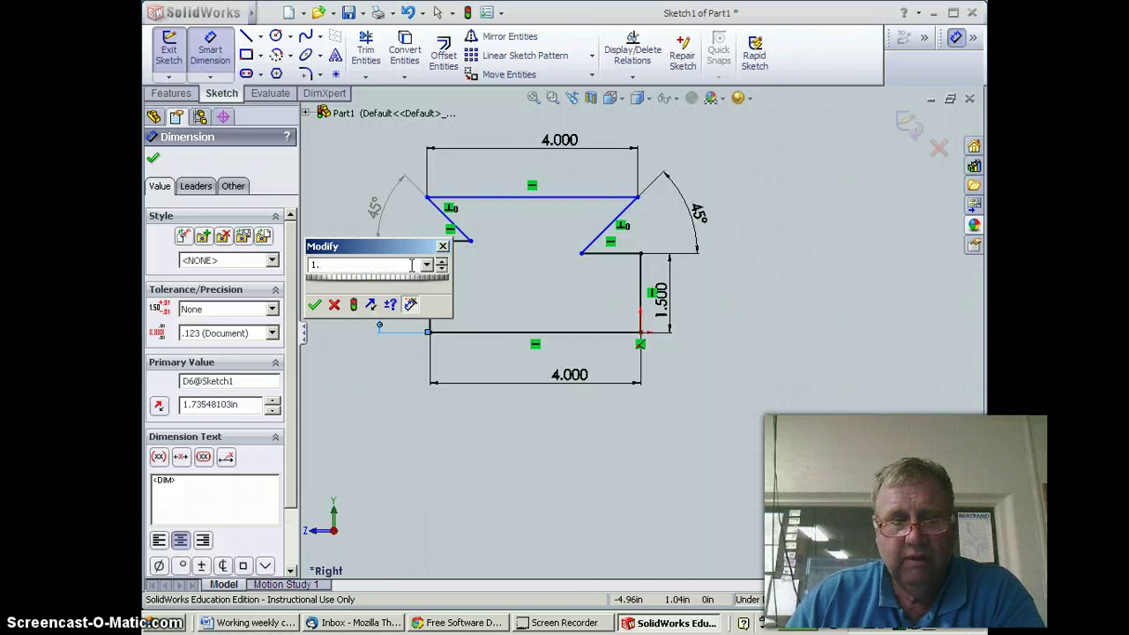
type("1.5")
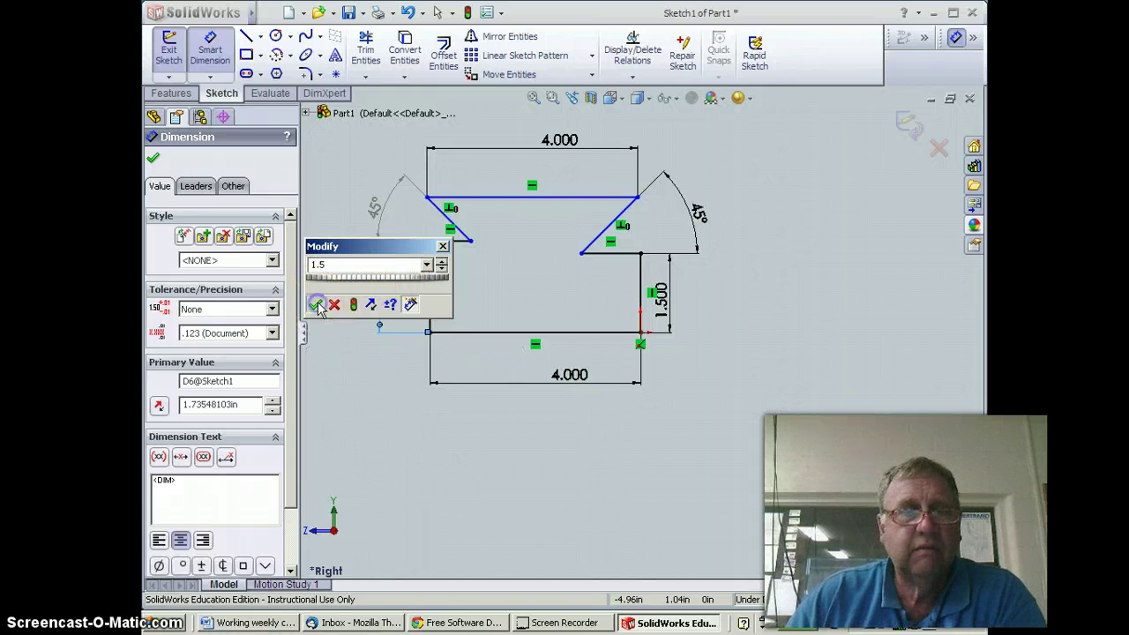
left_click(315, 304)
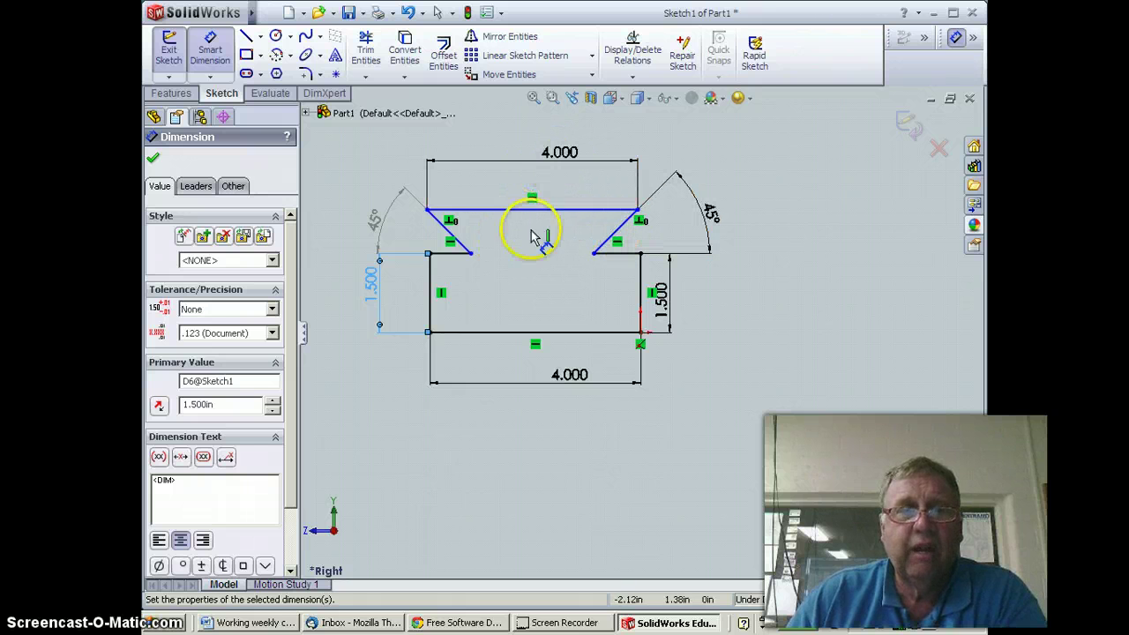
- Set the left and right short ledges to 1.000 each, fully defining the profile
left_click(448, 255)
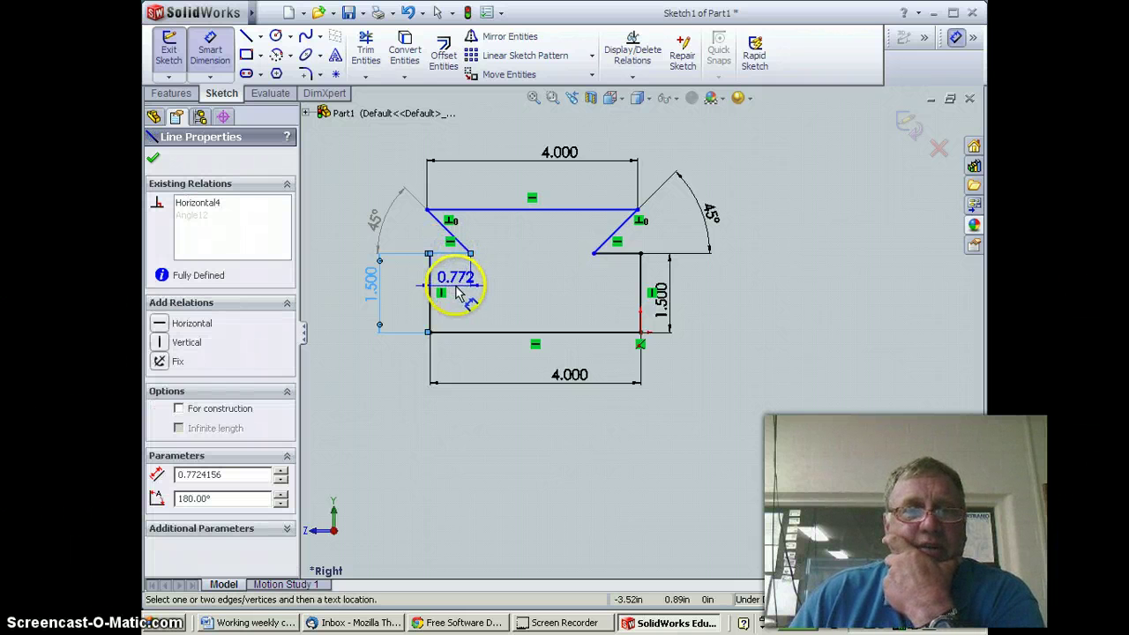
left_click(461, 293)
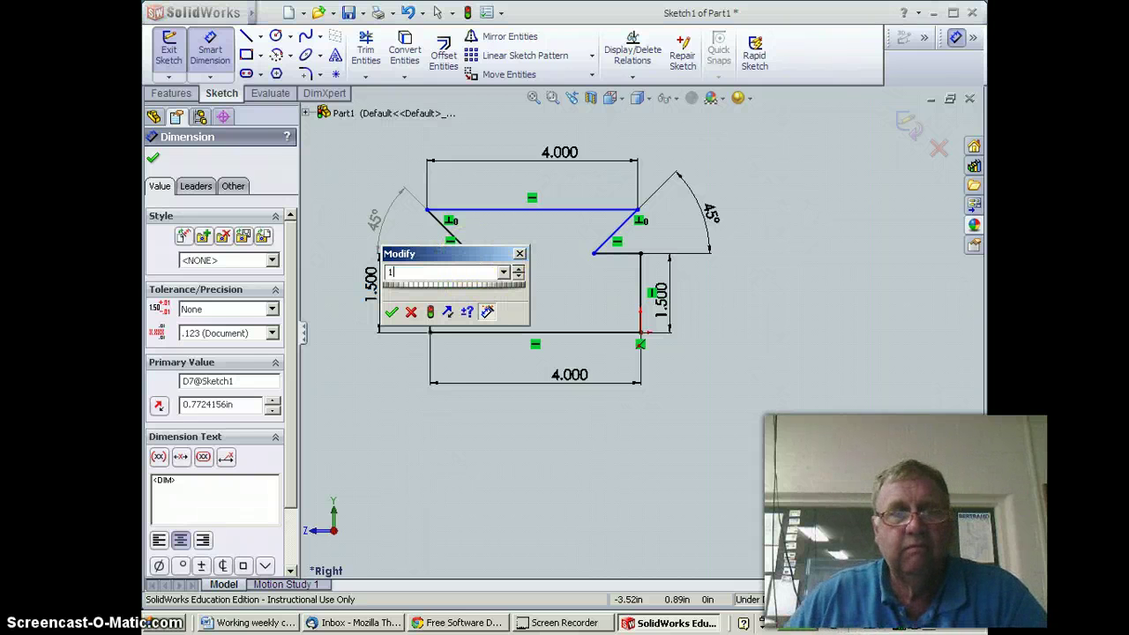
type("1")
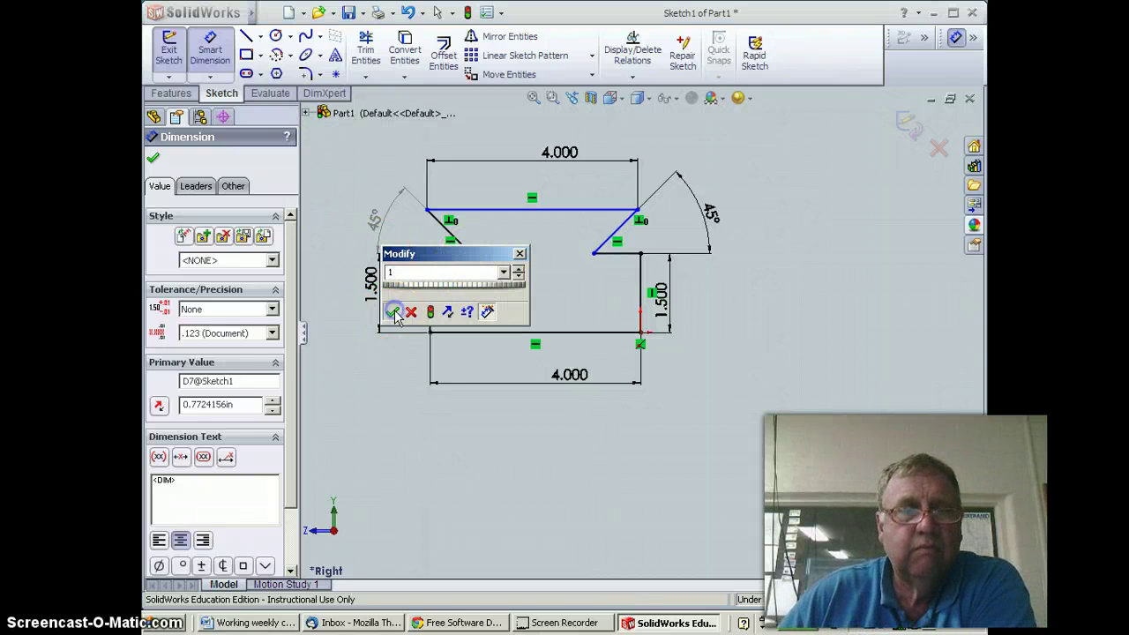
left_click(391, 311)
left_click(623, 254)
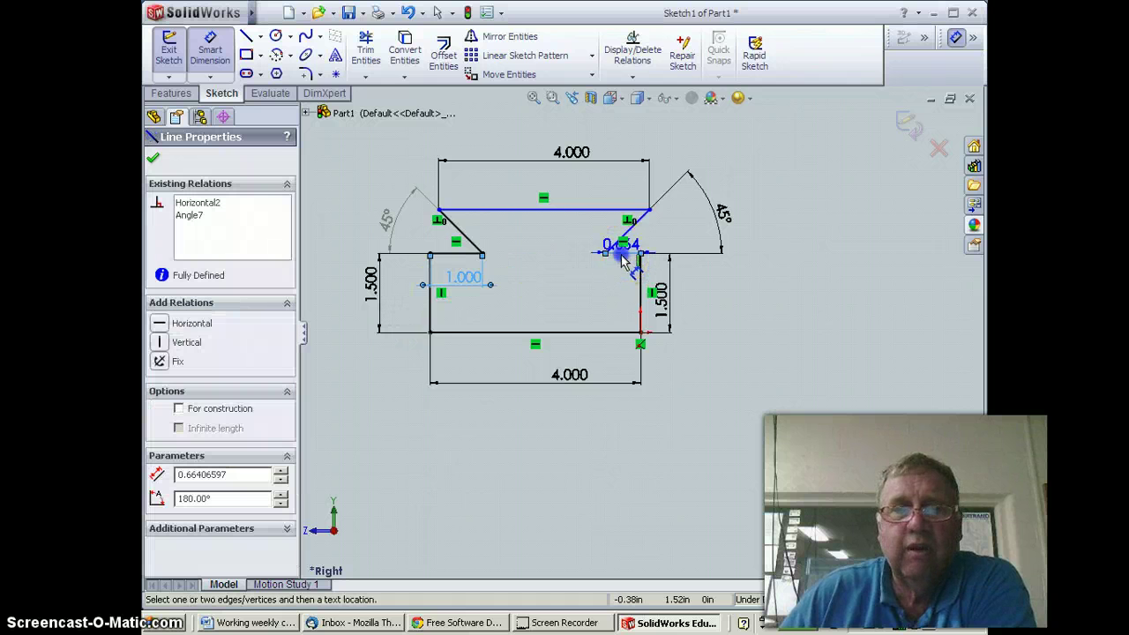
left_click(575, 290)
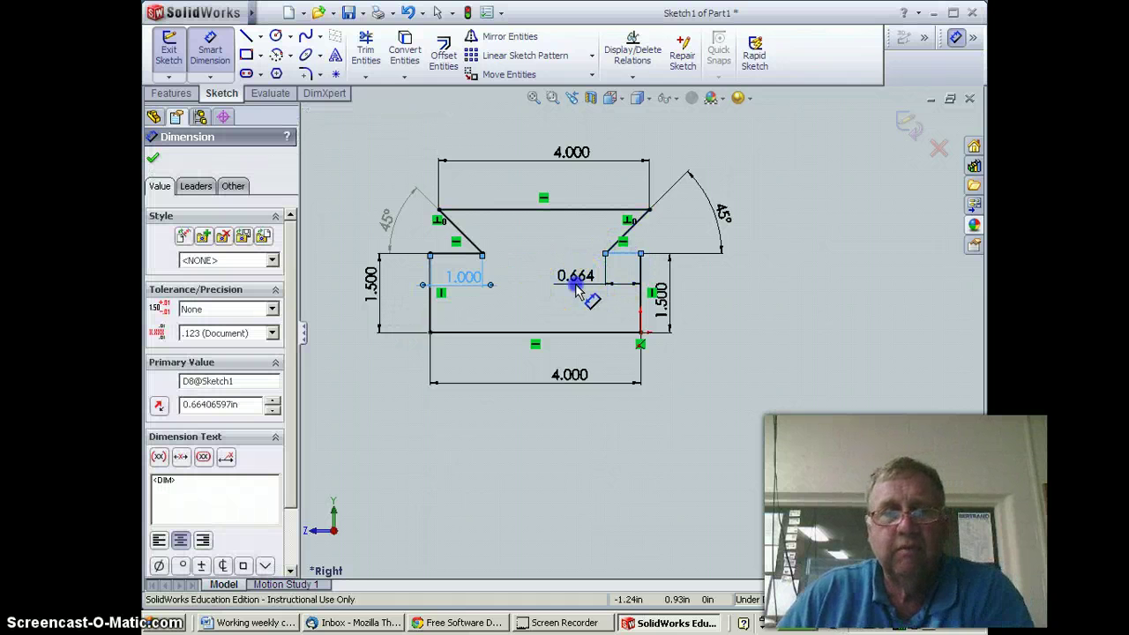
left_click(511, 310)
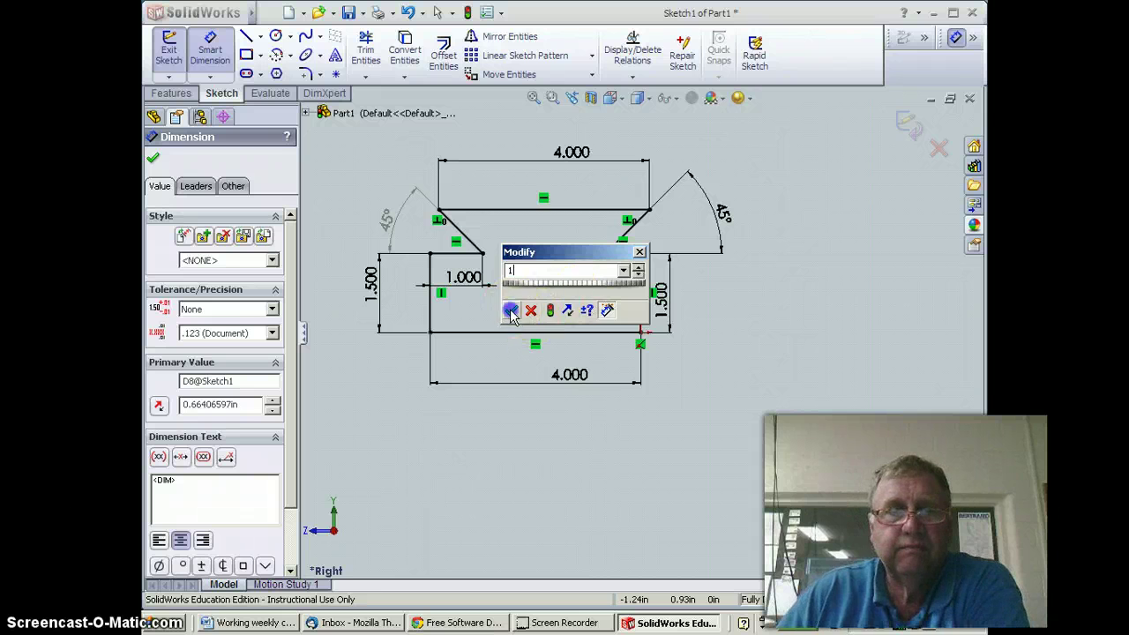
left_click(801, 300)
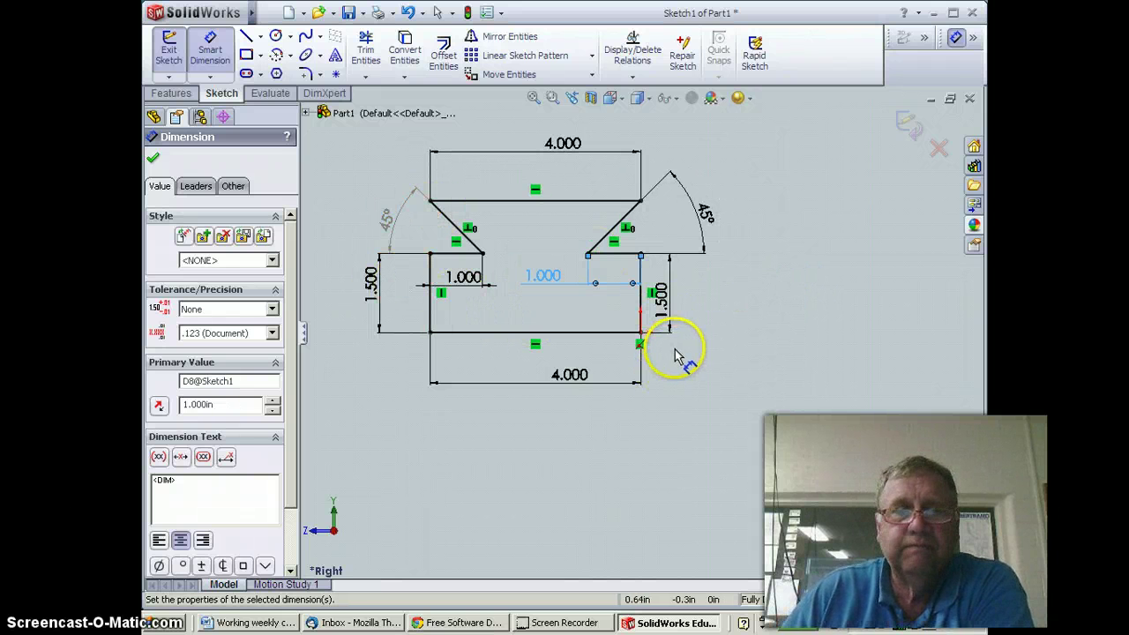
- Extrude the dovetail sketch as a Blind Boss-Extrude with an 8 in depth
left_click(172, 94)
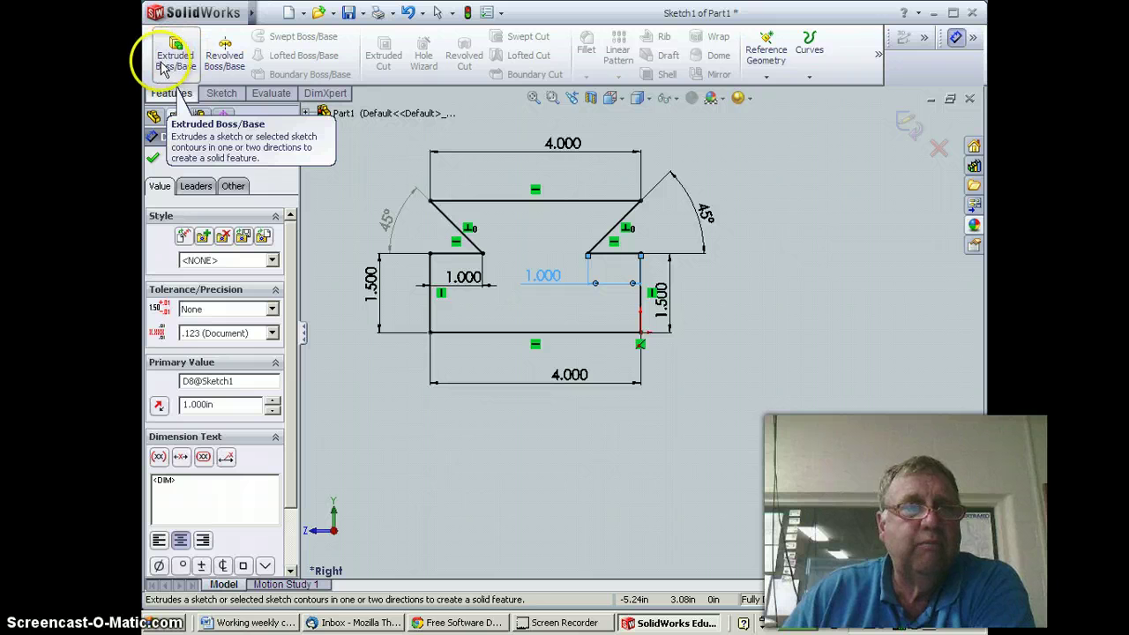
left_click(171, 59)
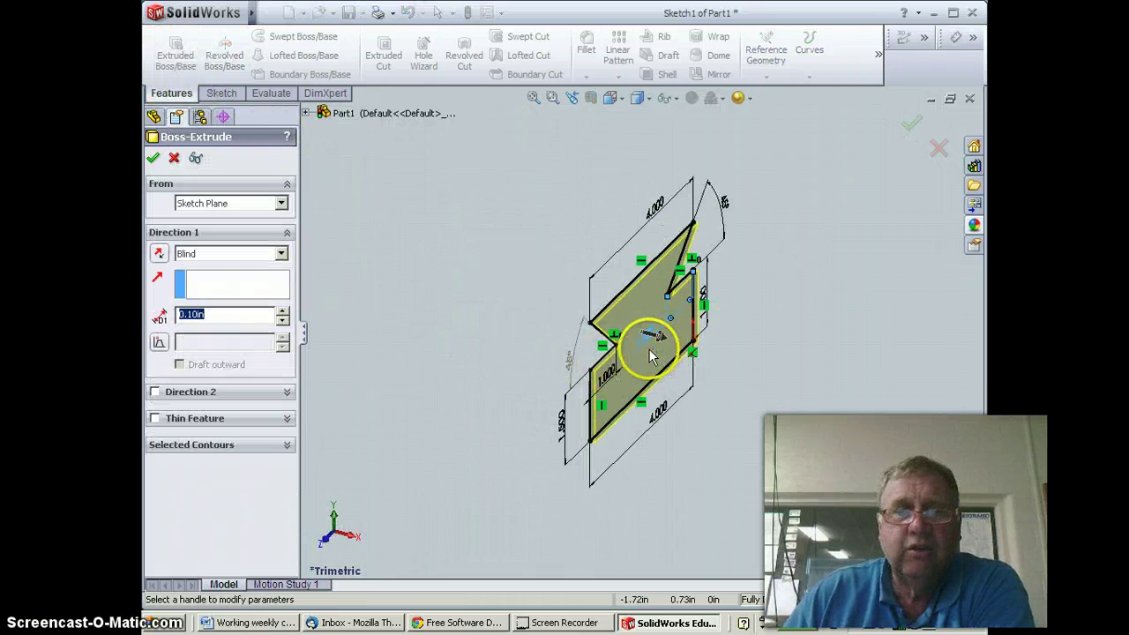
left_click_drag(657, 335, 519, 302)
left_click(654, 333)
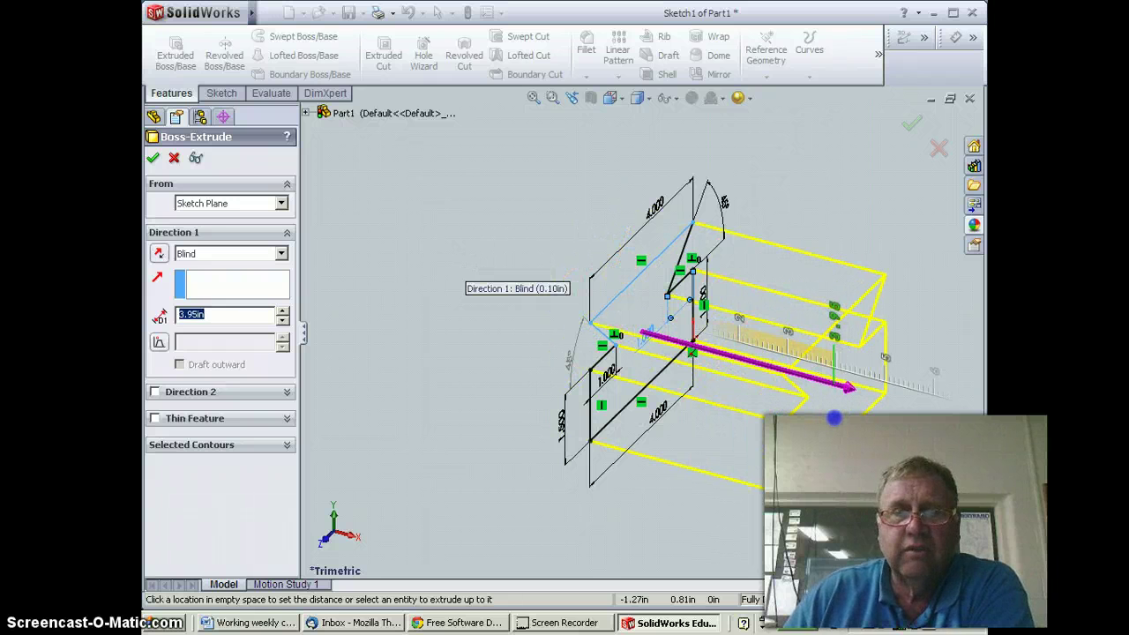
left_click(837, 418)
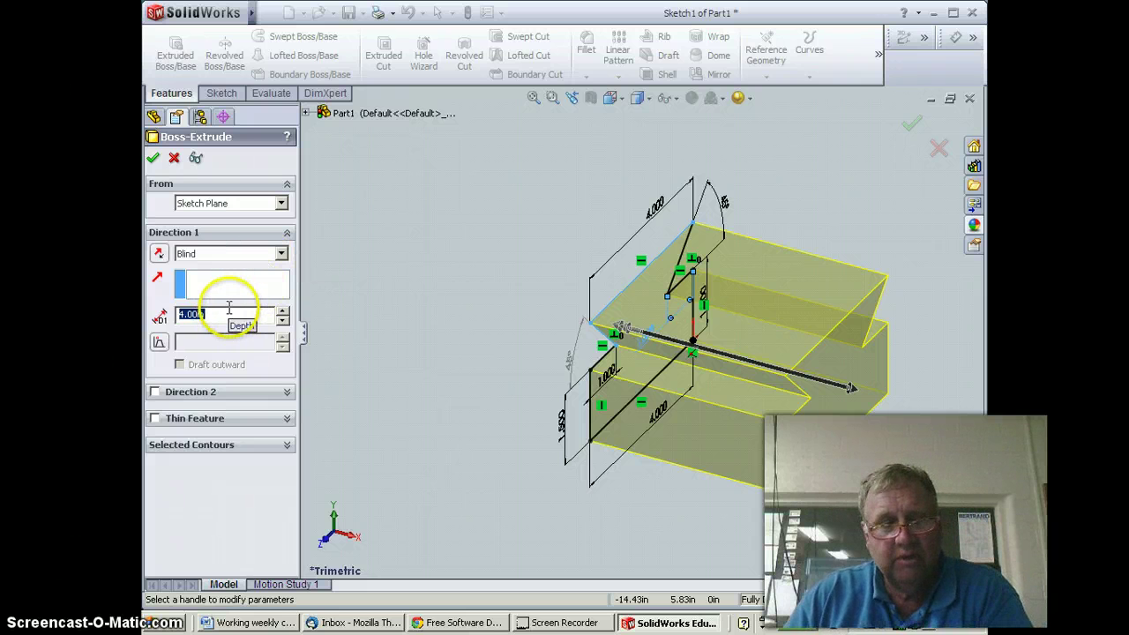
type("8")
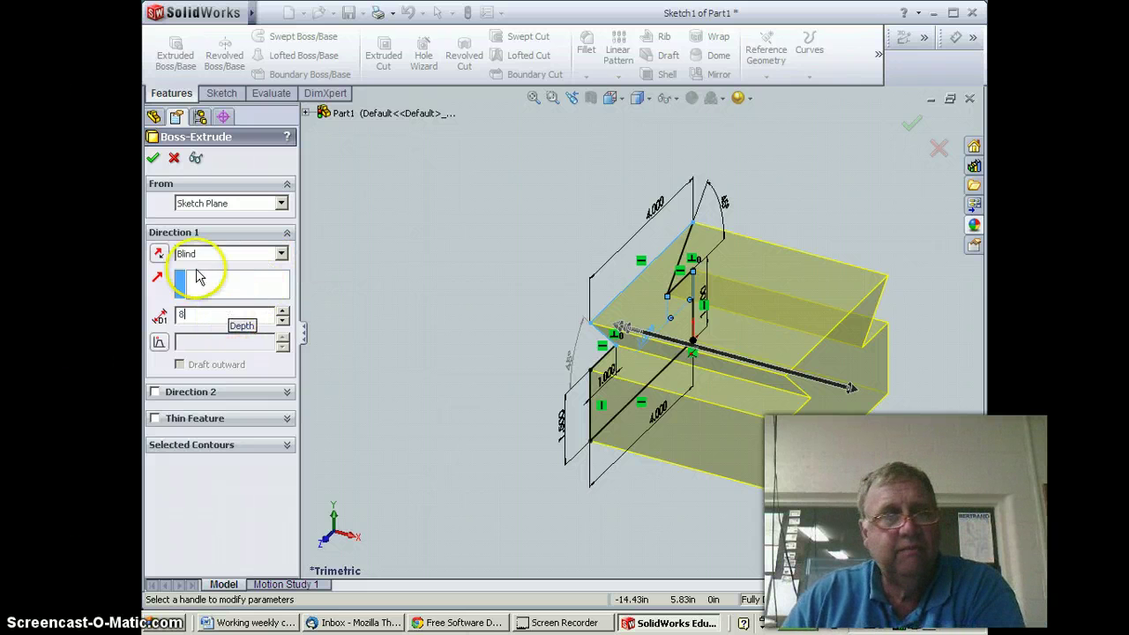
- Confirm the 8 in extrusion and zoom in and out on the new block
left_click(153, 159)
scroll(335, 221, "down", 5)
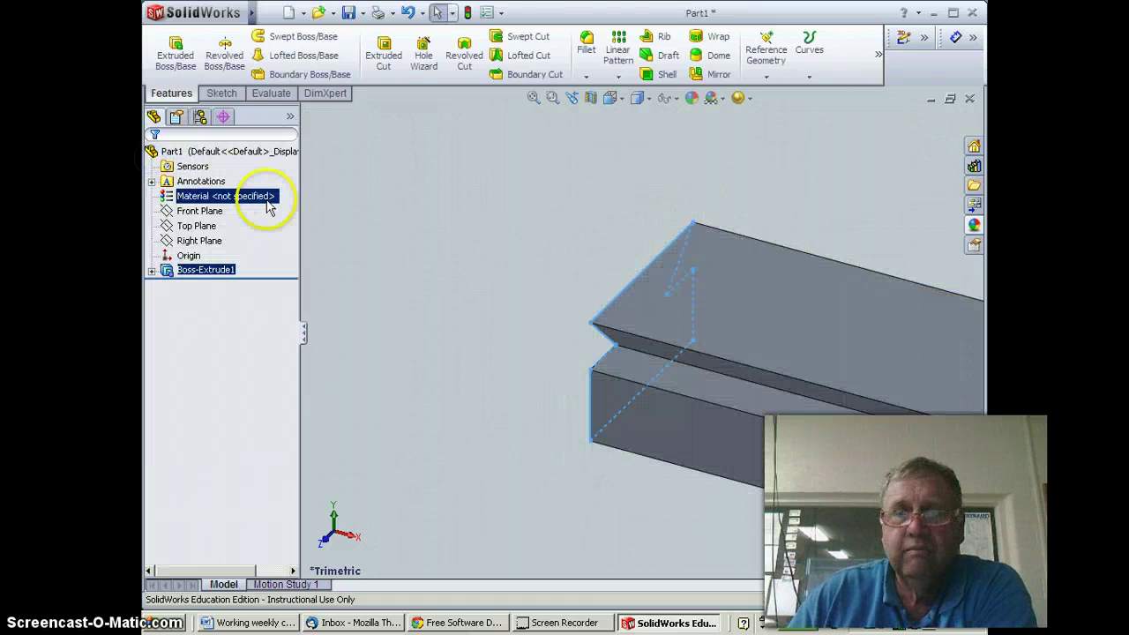
scroll(474, 239, "up", 5)
scroll(794, 262, "down", 3)
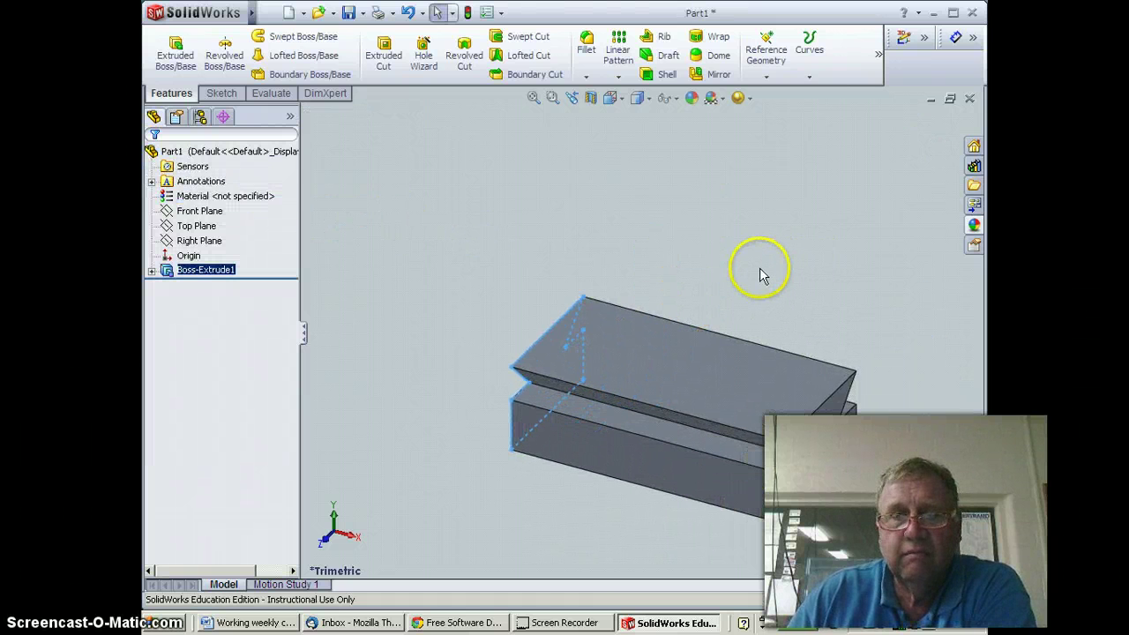
scroll(697, 477, "up", 3)
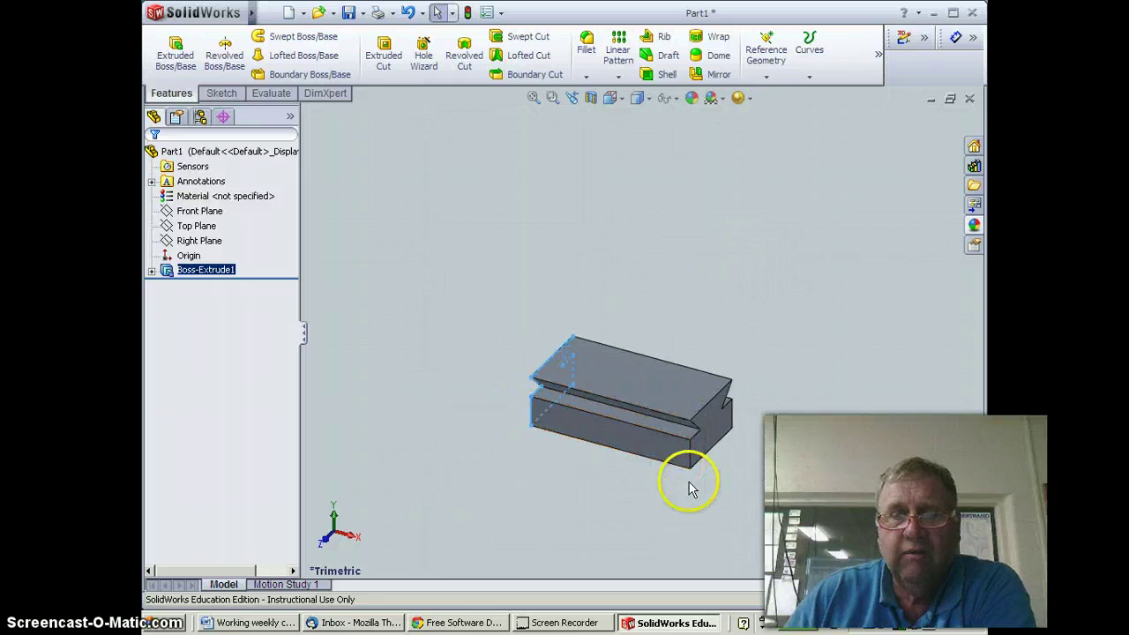
scroll(679, 479, "down", 5)
scroll(539, 429, "up", 3)
scroll(539, 433, "down", 4)
scroll(532, 421, "up", 2)
- Deselect the extrude feature and orbit the block to a steeper viewing angle
left_click(436, 392)
left_click(274, 450)
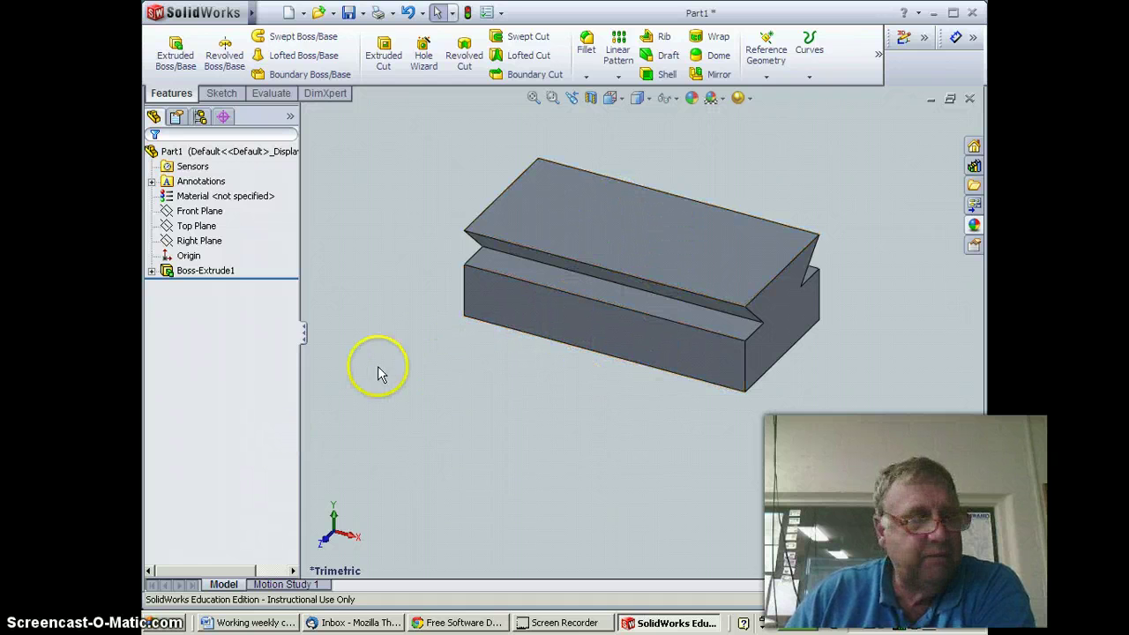
middle_click_drag(807, 415, 819, 388)
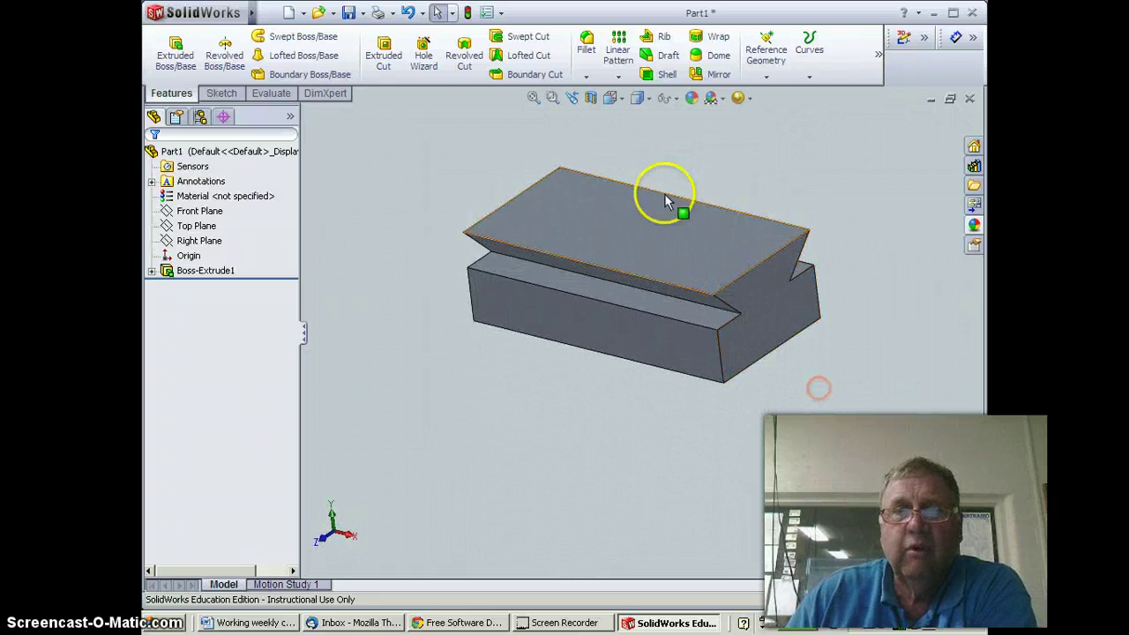
middle_click_drag(656, 211, 644, 447)
left_click(623, 100)
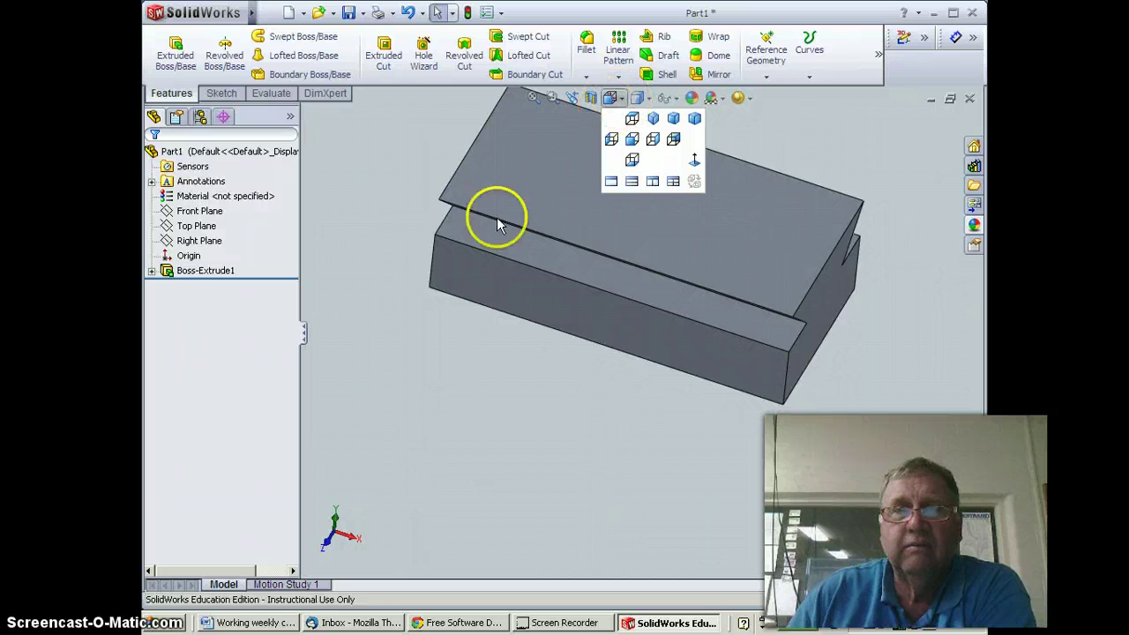
- Compare the isometric and trimetric views of the block, settling on isometric
left_click(623, 100)
left_click(621, 101)
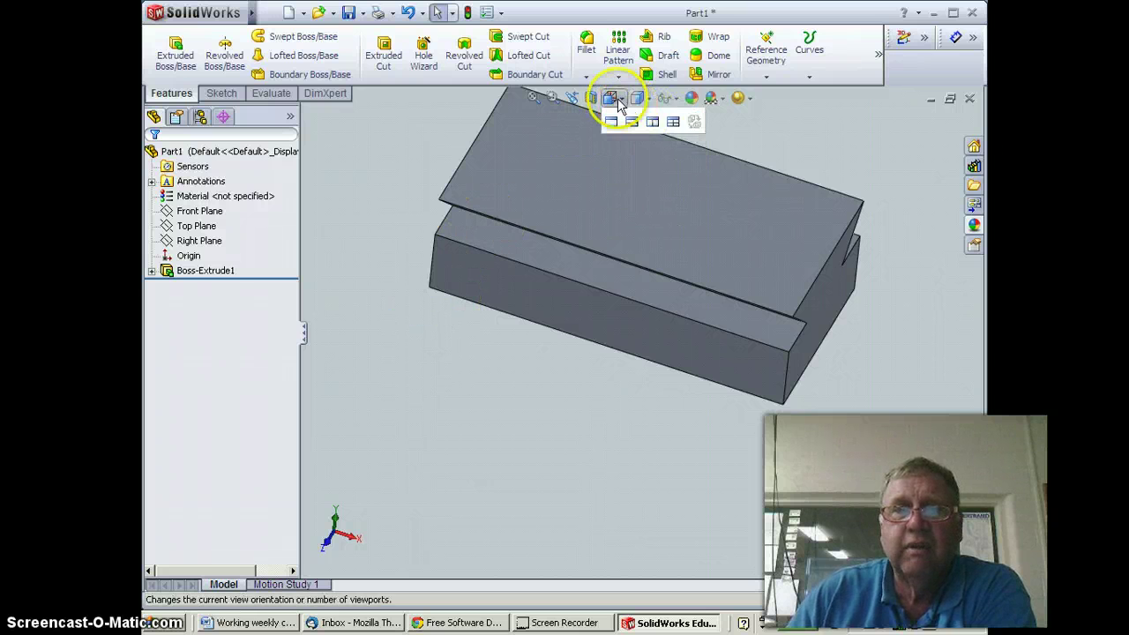
left_click(653, 126)
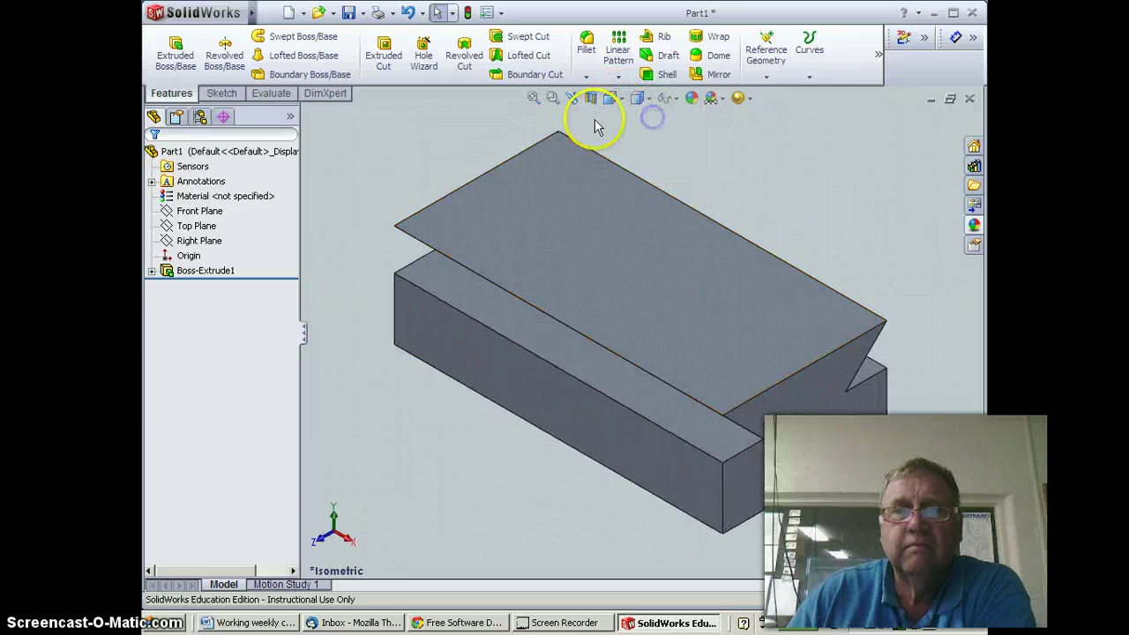
left_click(623, 99)
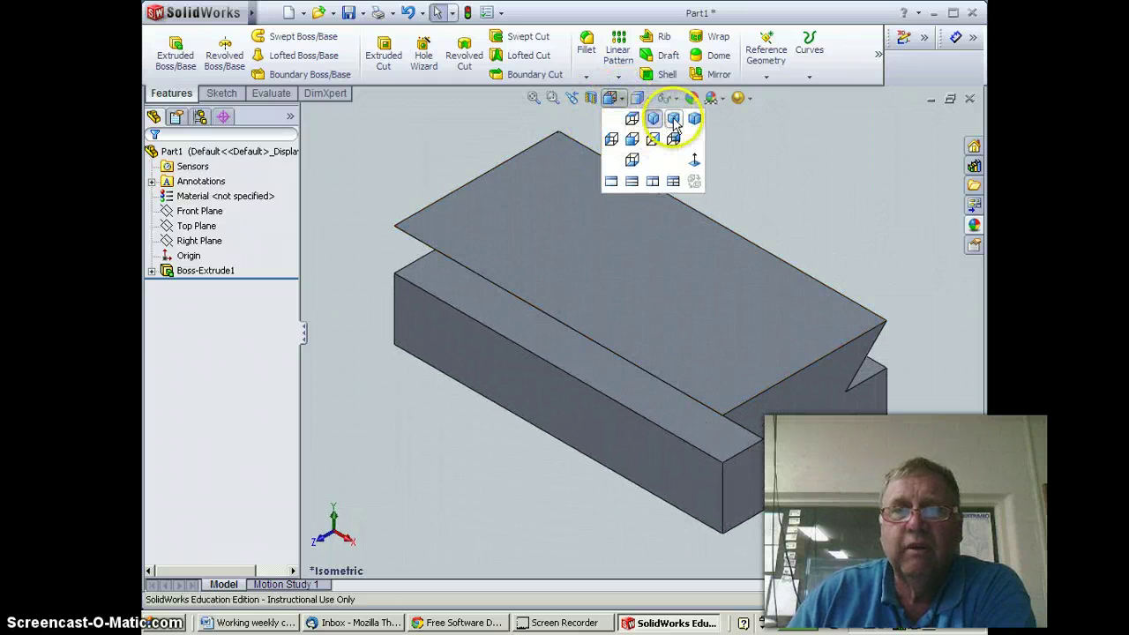
left_click(694, 121)
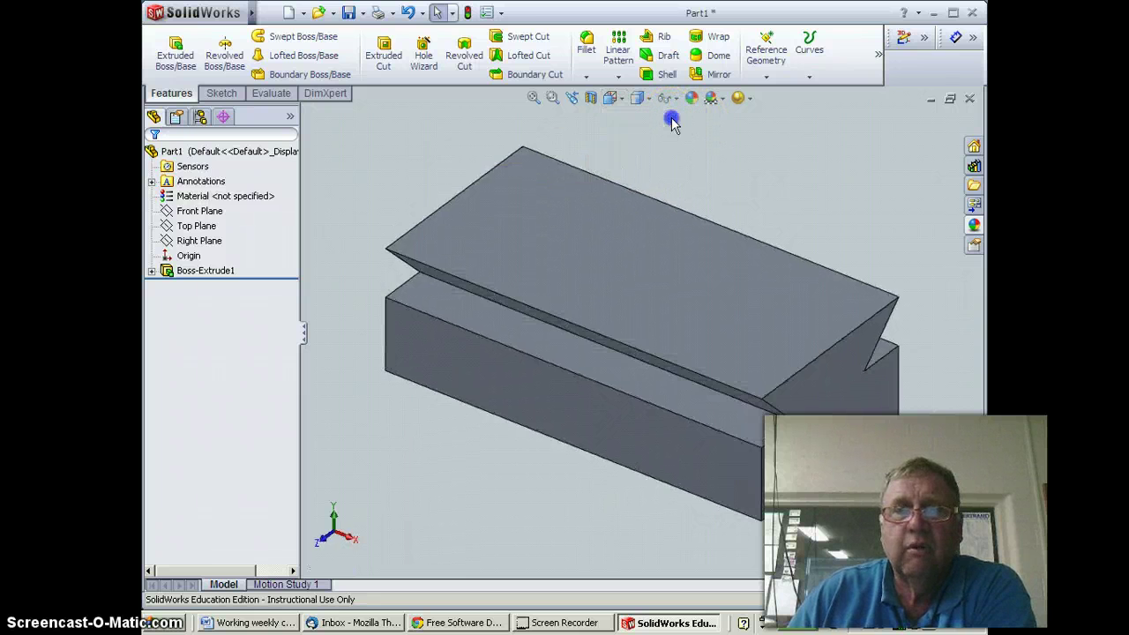
left_click(622, 101)
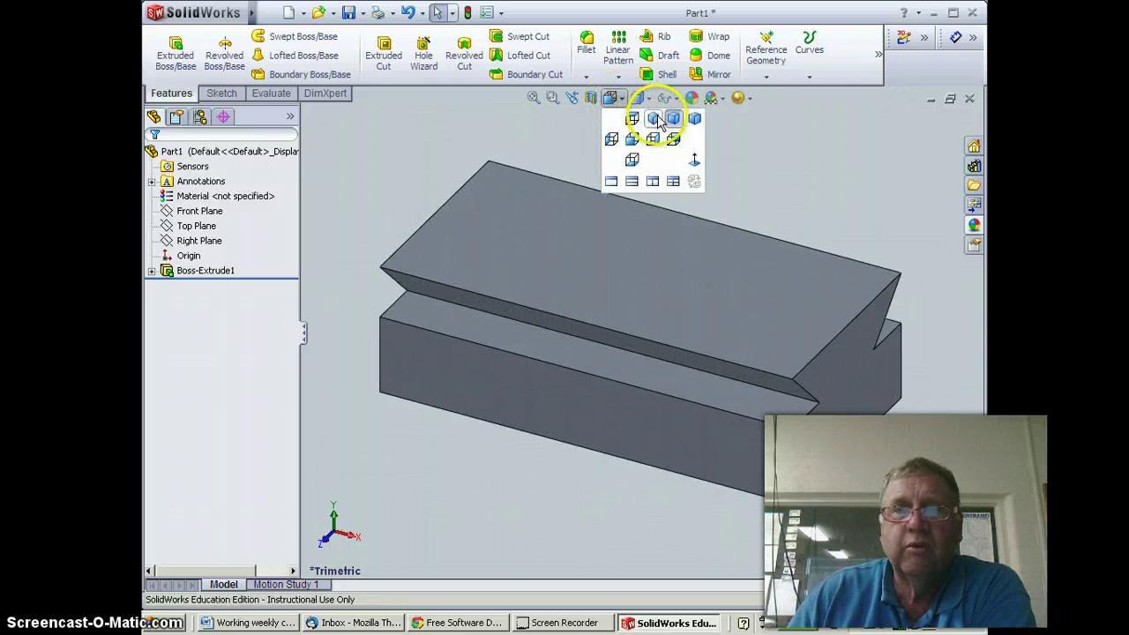
left_click(656, 115)
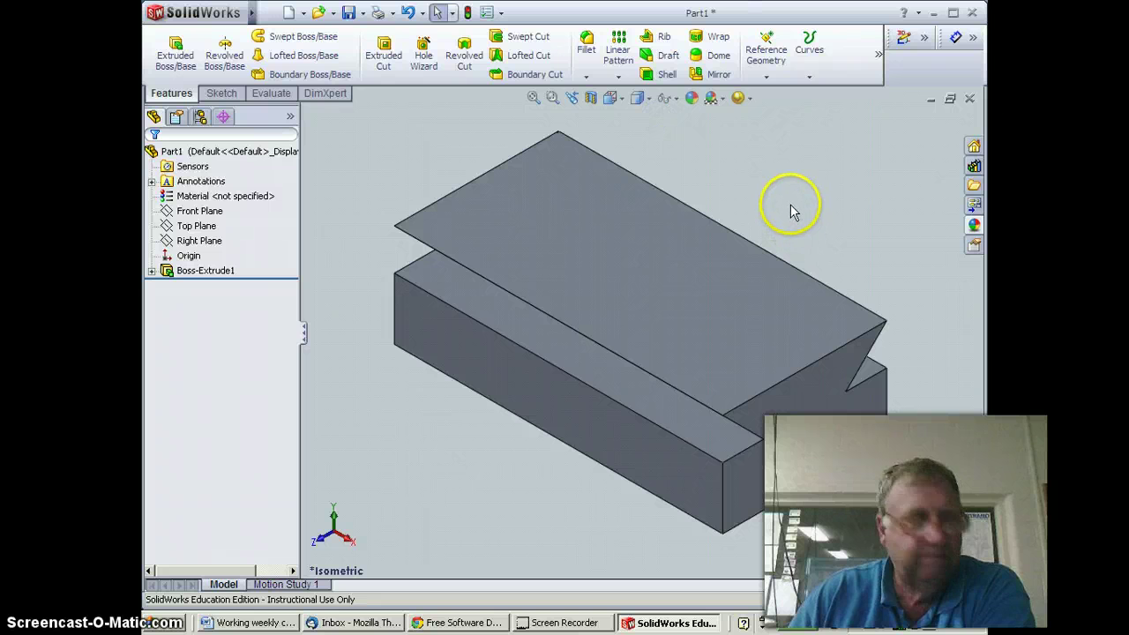